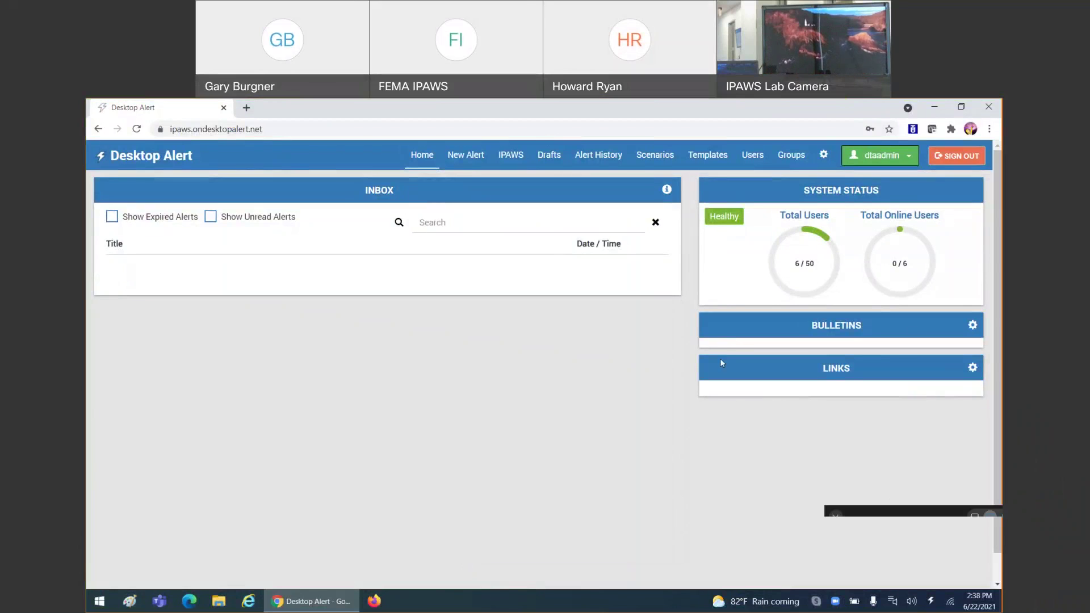
# - Open the IPAWS integration settings from the administration External Features licenses
pyautogui.click(824, 161)
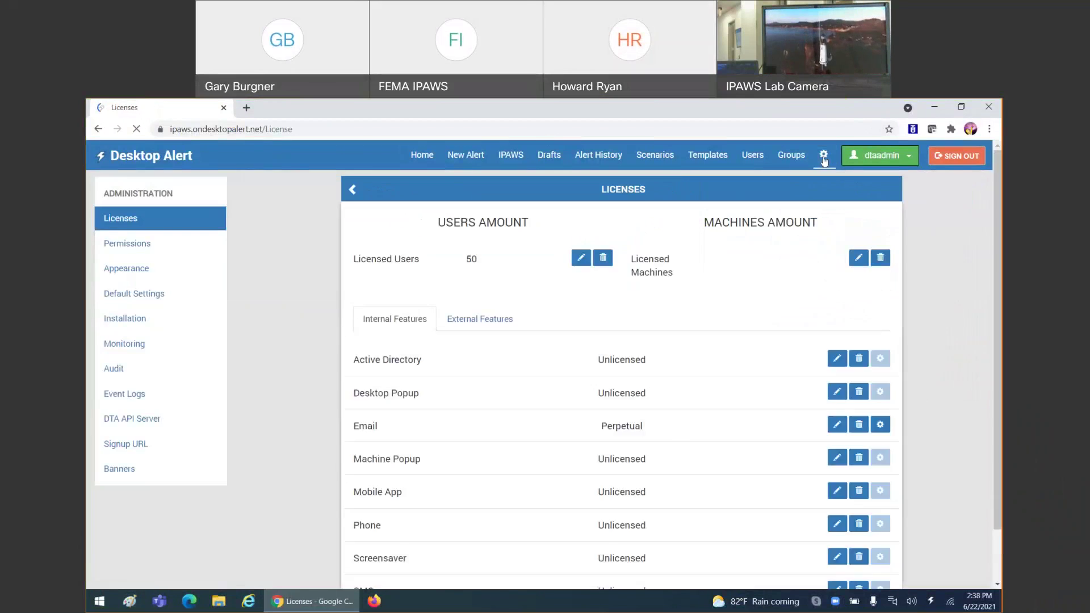
pyautogui.scroll(-1, 907, 349)
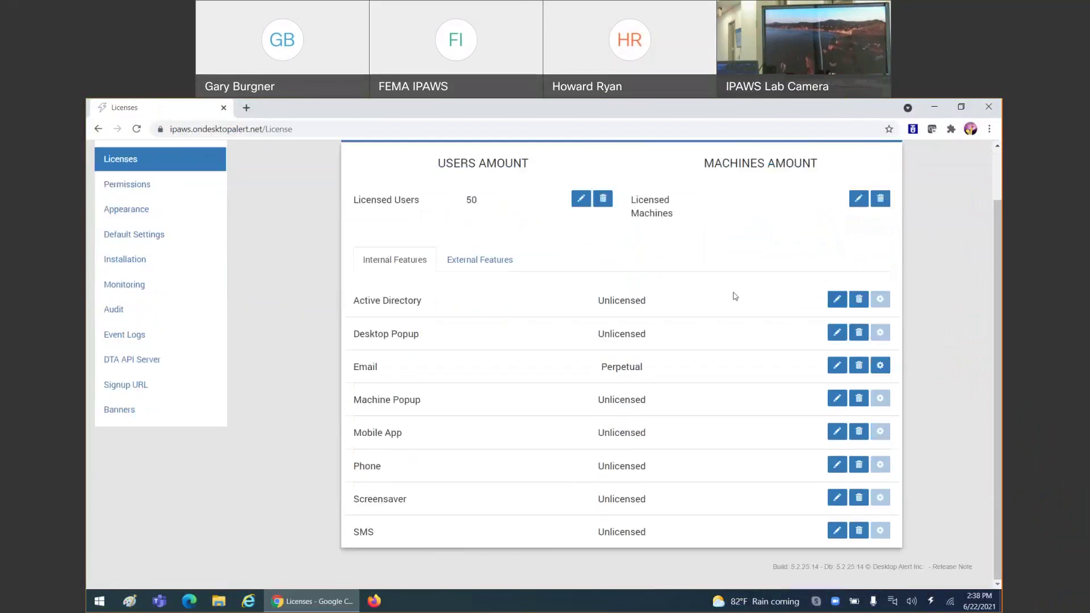
pyautogui.click(503, 269)
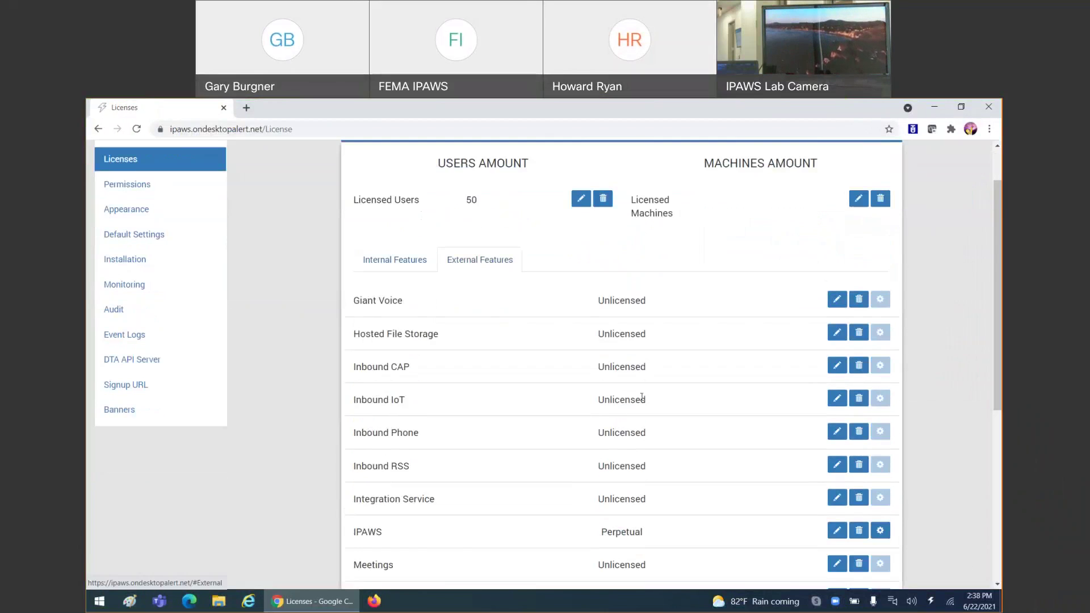
pyautogui.scroll(-2, 657, 419)
pyautogui.click(881, 412)
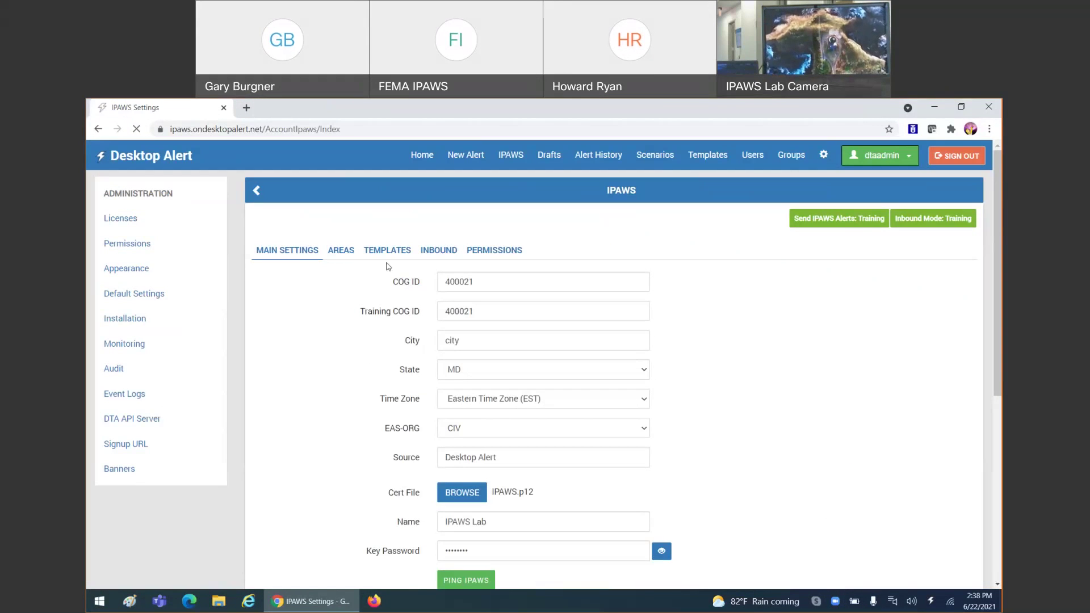
# - Scroll through the IPAWS settings and show the Areas map of the United States
pyautogui.scroll(-1, 800, 380)
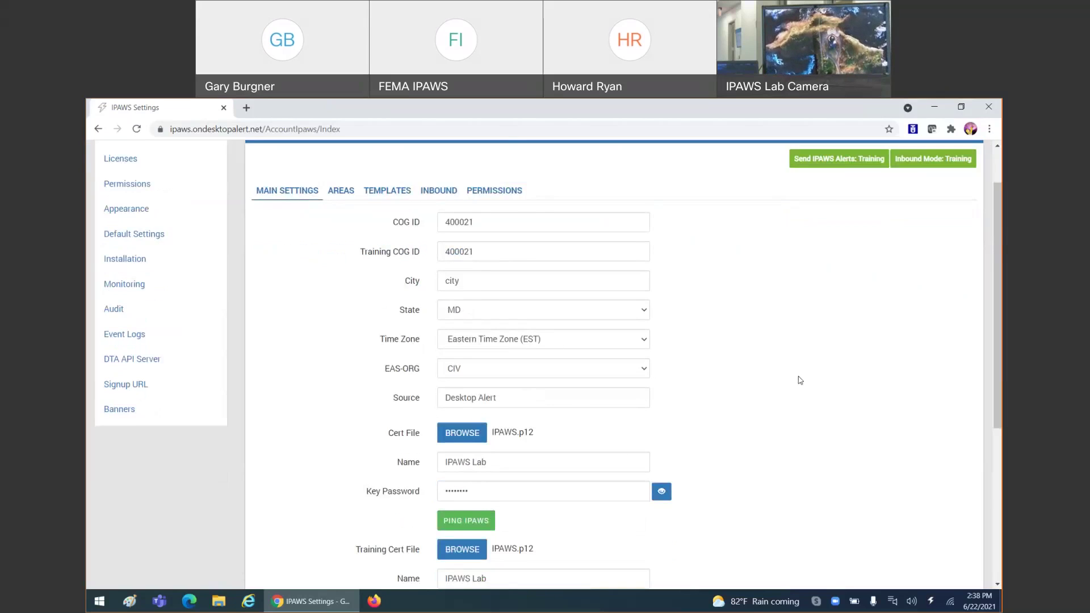
pyautogui.scroll(-2, 800, 380)
pyautogui.scroll(-1, 799, 381)
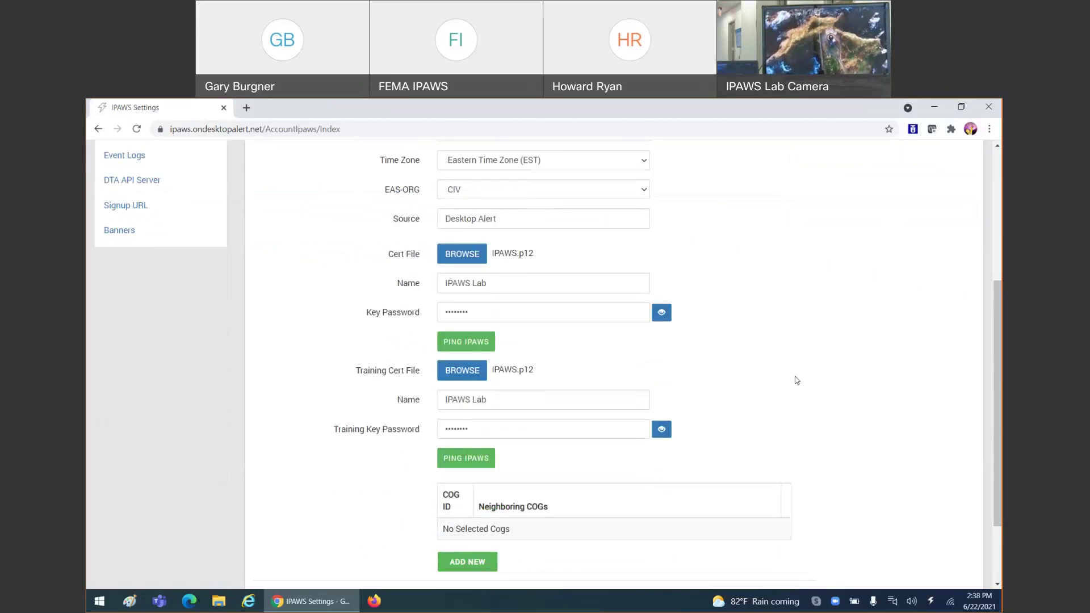
pyautogui.scroll(4, 797, 380)
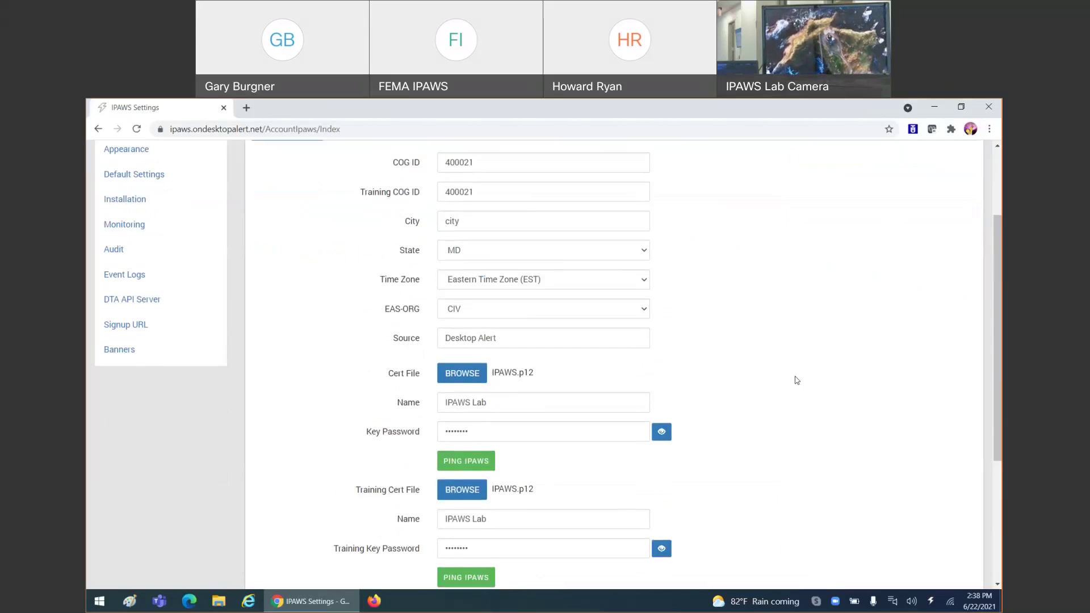
pyautogui.click(341, 255)
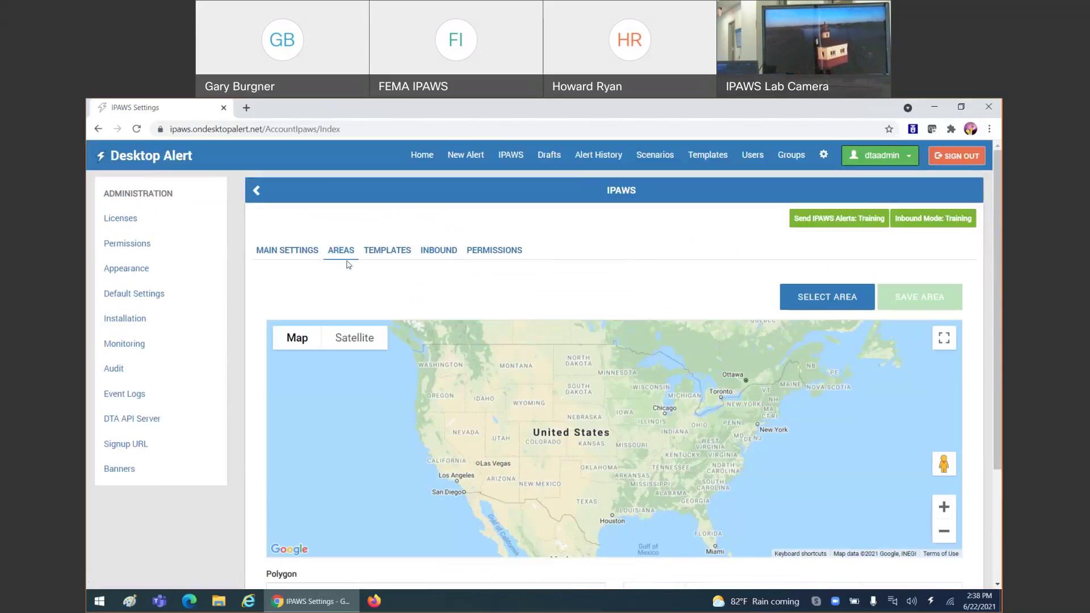
# - Look through the IPAWS Templates and Inbound tabs, then list users' IPAWS permissions
pyautogui.click(384, 256)
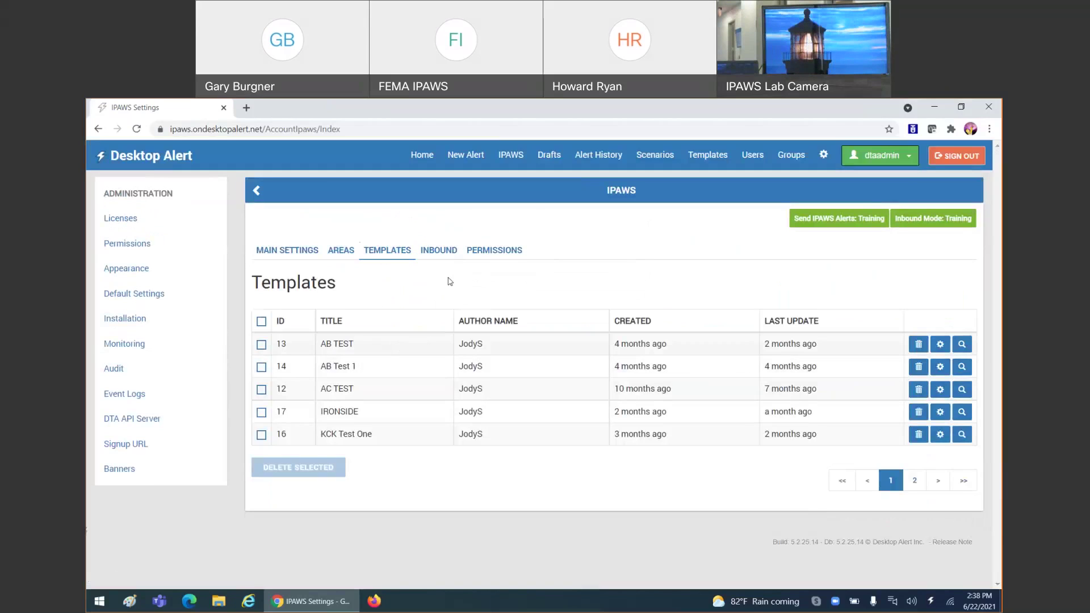
pyautogui.click(443, 251)
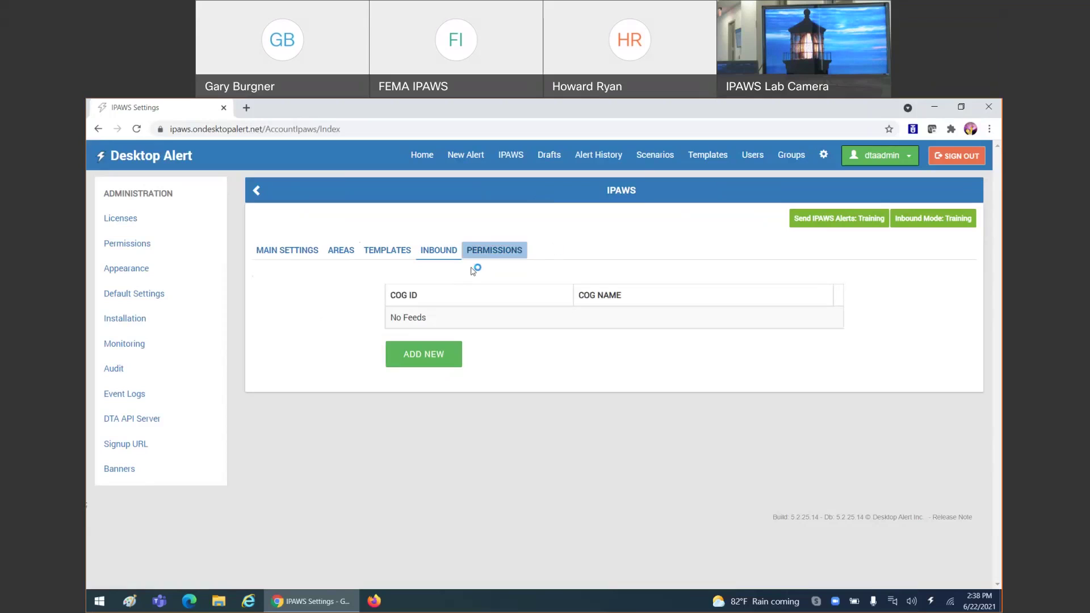
pyautogui.click(487, 258)
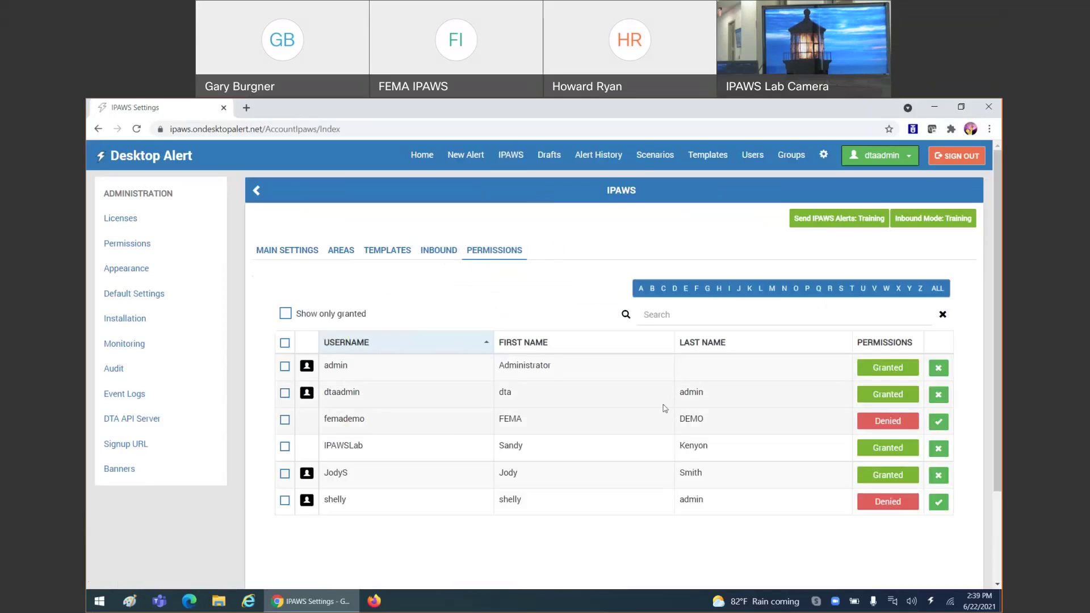
# - Grant IPAWS permission to the femademo user, confirm it, and sign out of admin
pyautogui.click(939, 422)
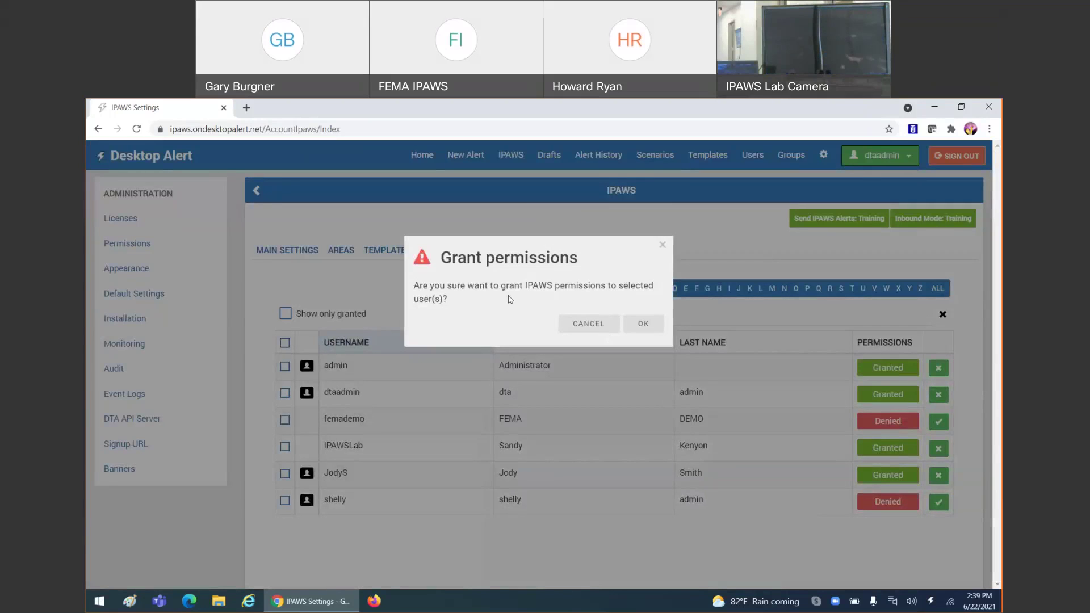
pyautogui.click(642, 324)
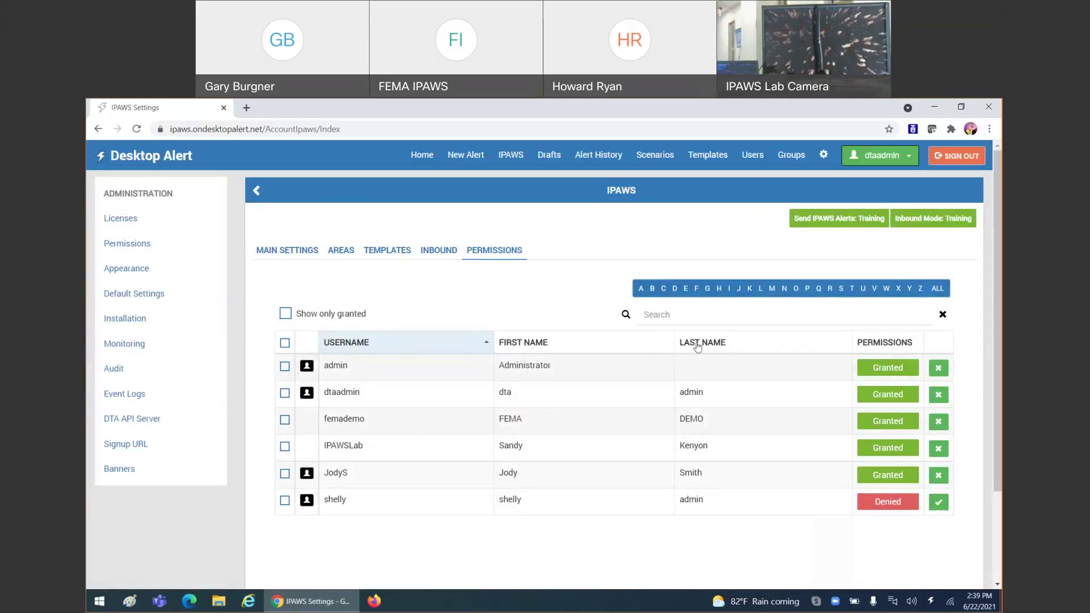
pyautogui.click(970, 162)
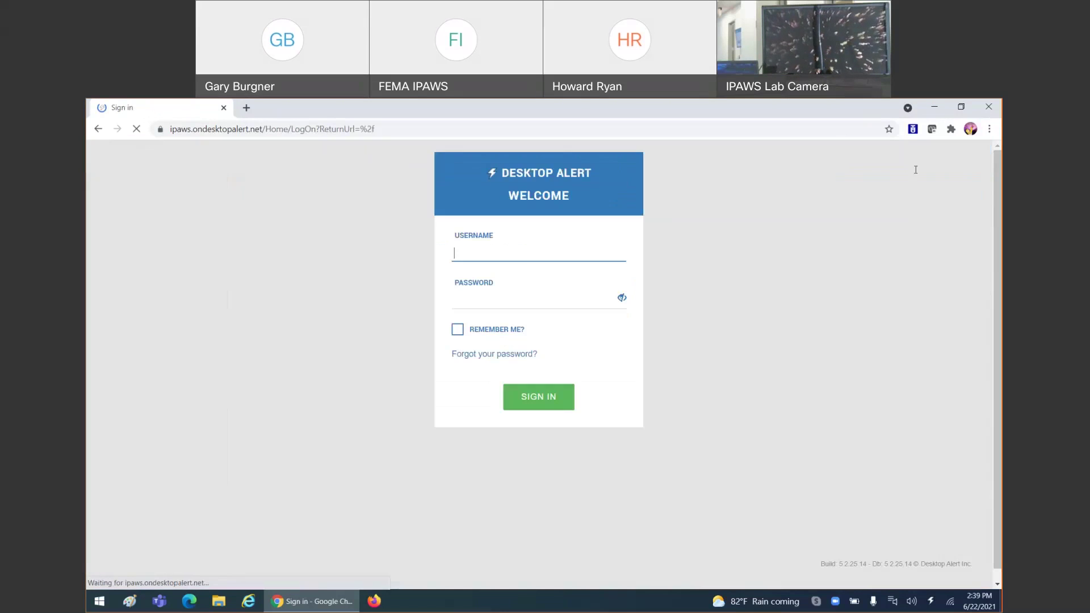
# - Sign in with the FEMA demo user's username and password
pyautogui.write('femademo')
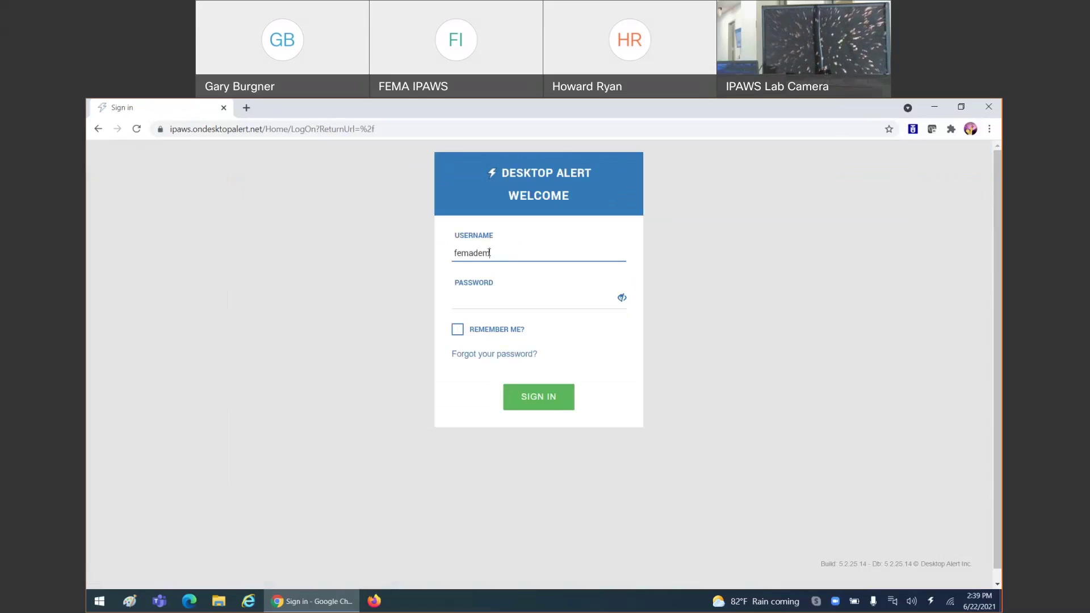
pyautogui.click(488, 298)
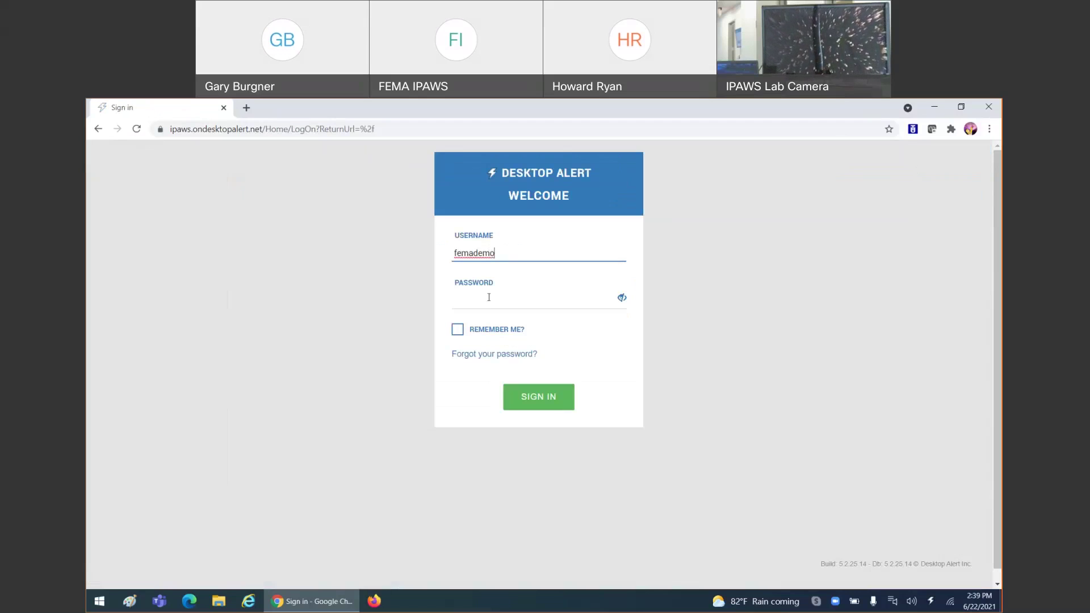
pyautogui.write('********')
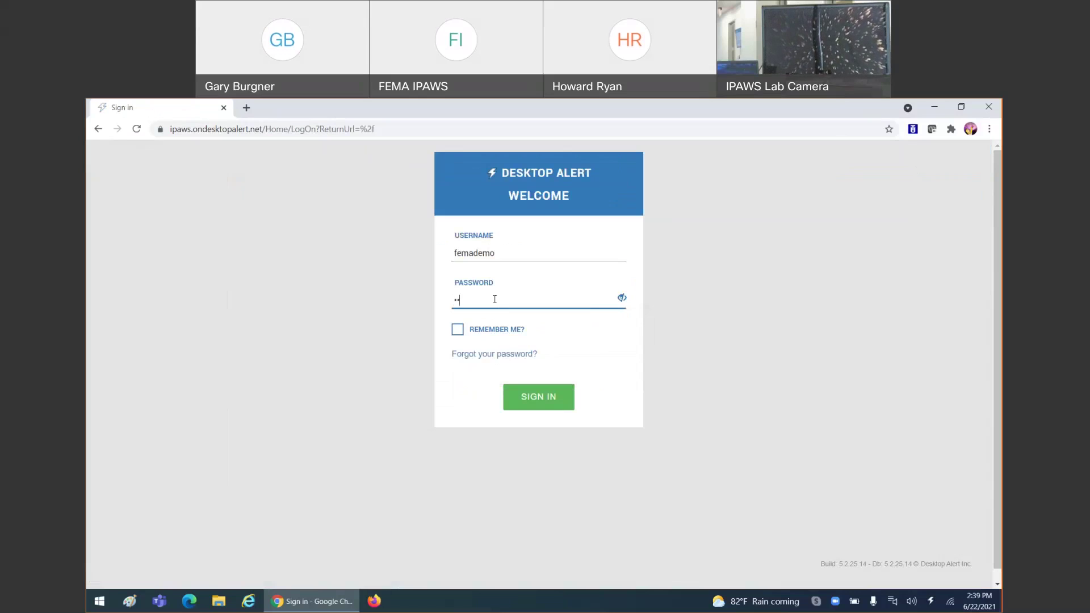
pyautogui.press('Return')
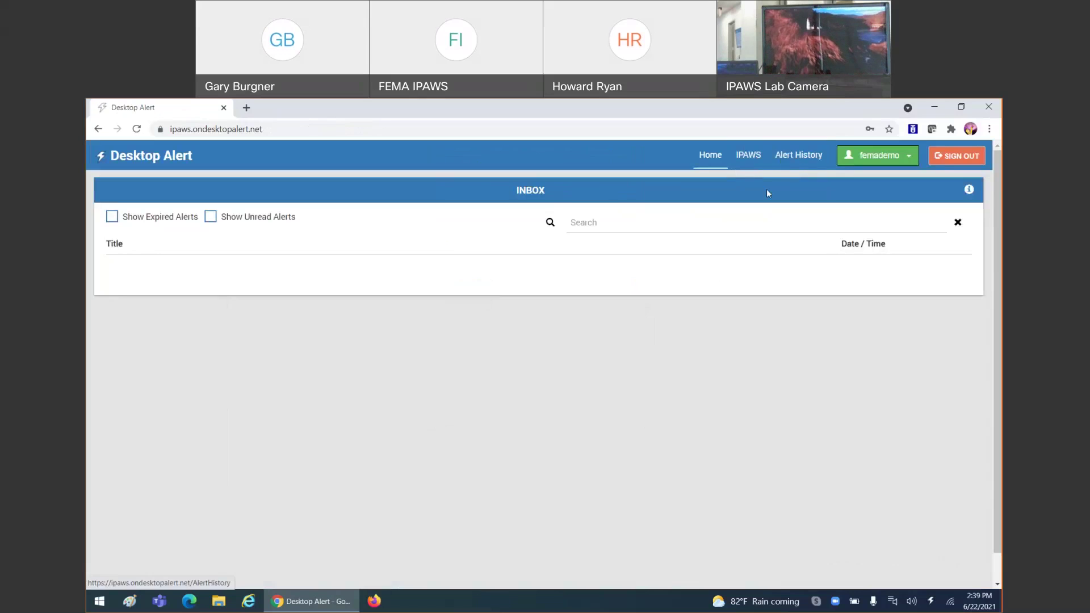
# - On the IPAWS alerting page, switch the mode from Training to Live and confirm
pyautogui.click(749, 154)
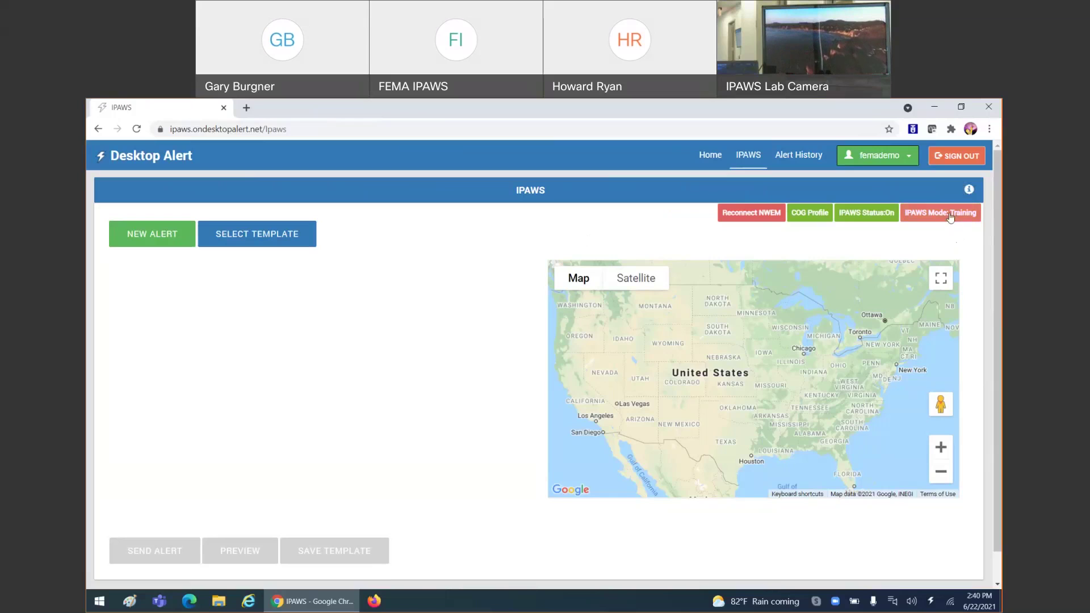
pyautogui.click(952, 216)
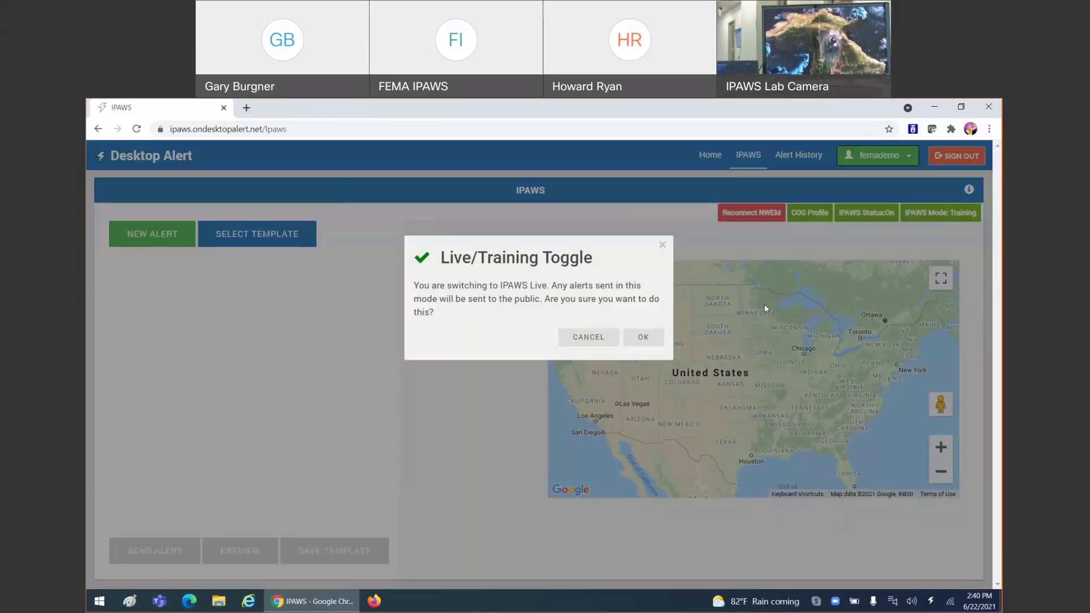
pyautogui.click(645, 337)
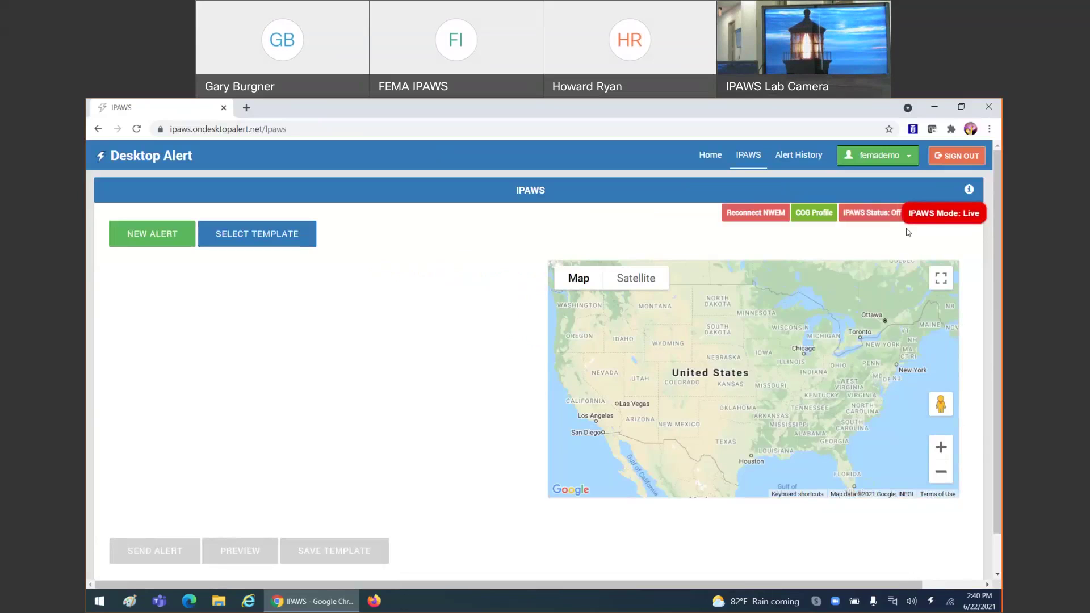
# - Inspect the COG profile's Event Codes and GeoCodes lists, collapse them, and close it
pyautogui.click(820, 216)
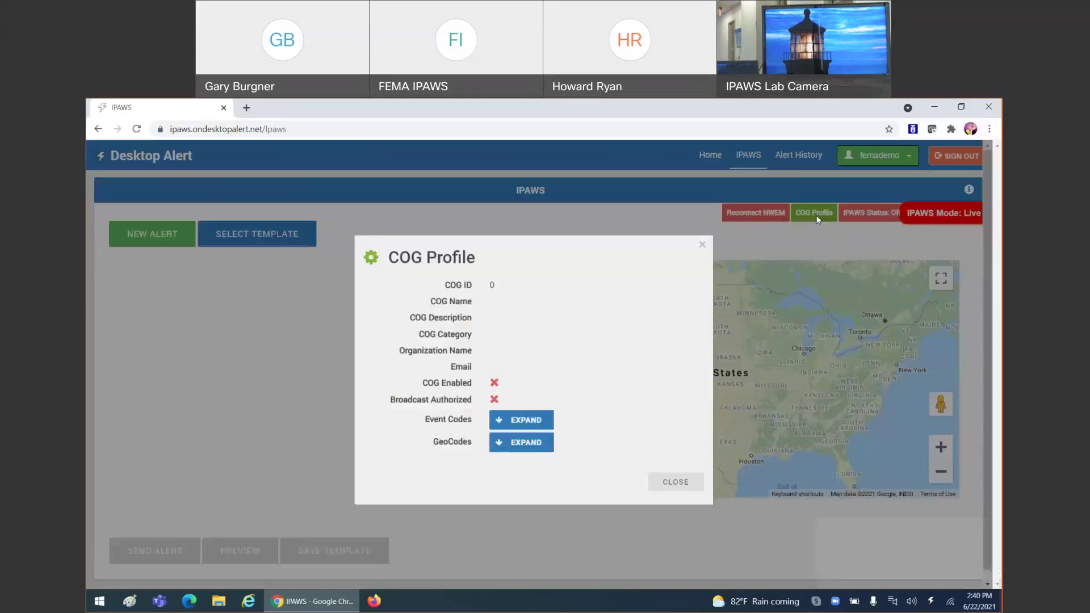
pyautogui.click(527, 420)
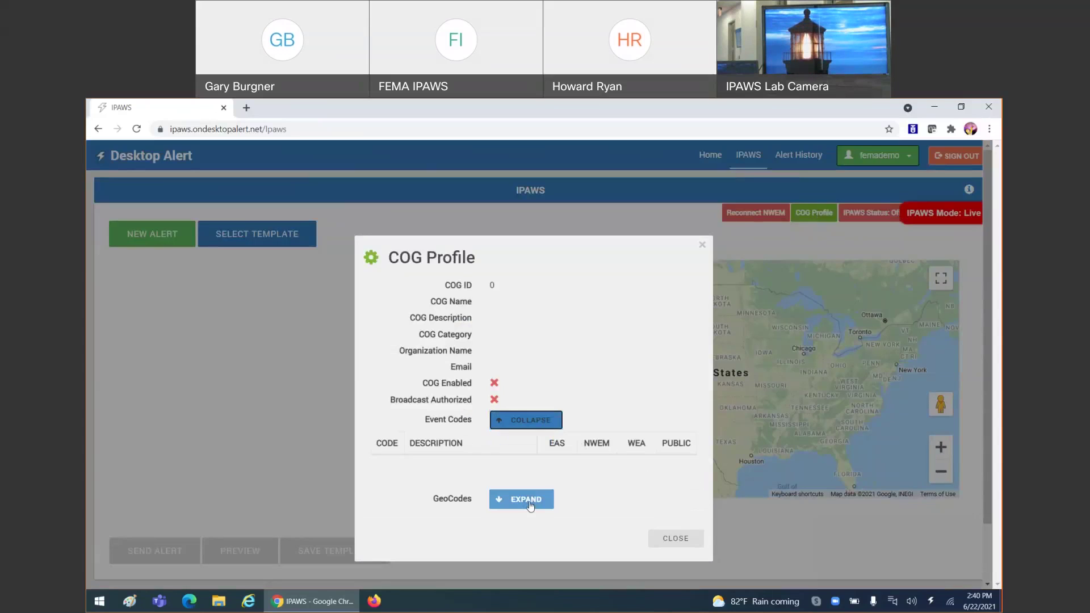
pyautogui.click(528, 498)
pyautogui.click(530, 496)
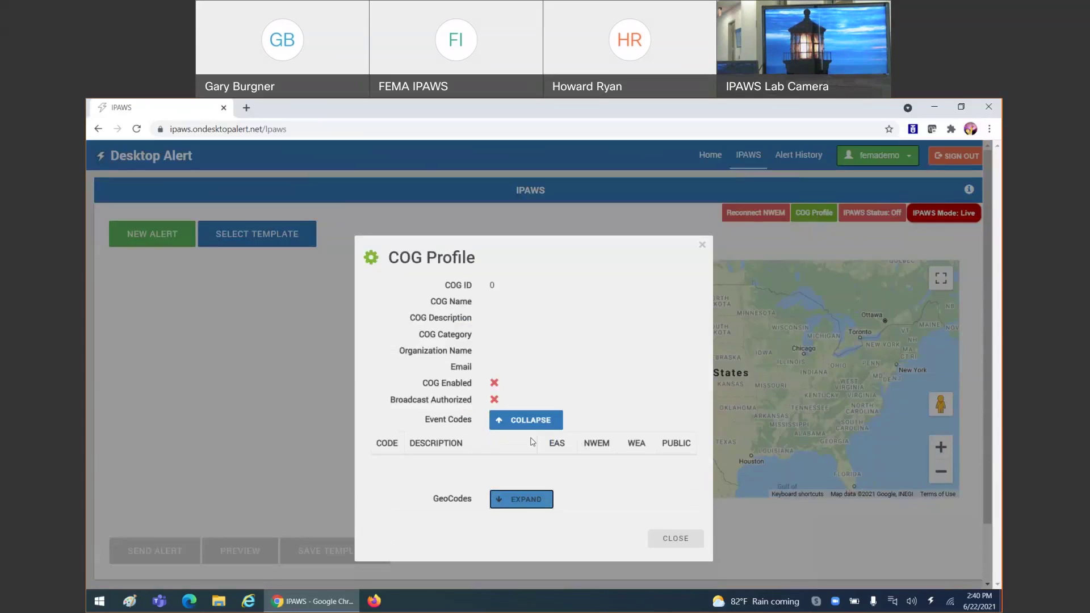
pyautogui.click(534, 422)
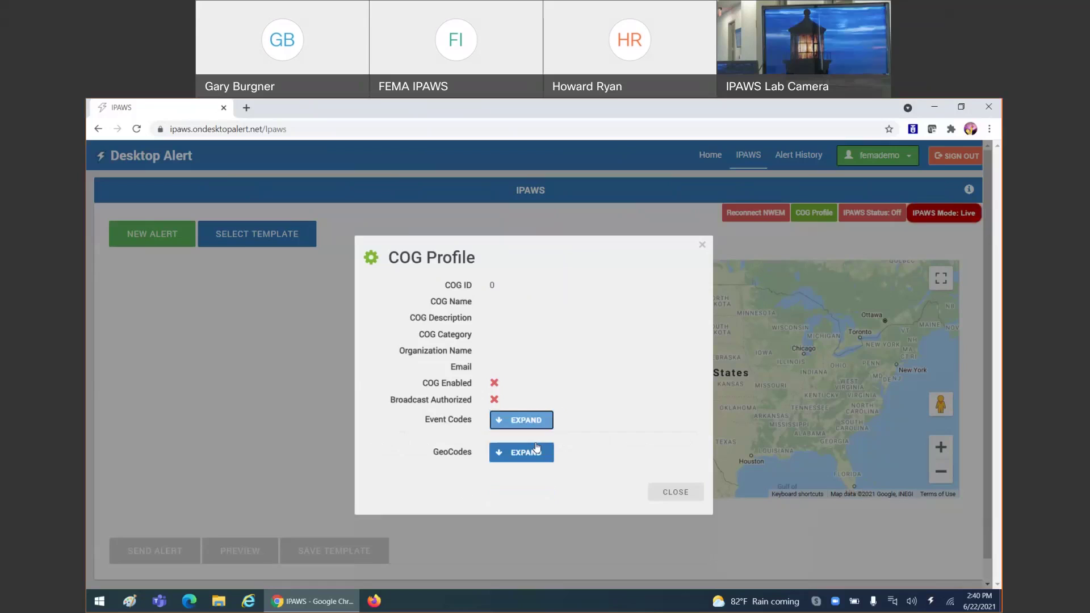
pyautogui.click(676, 482)
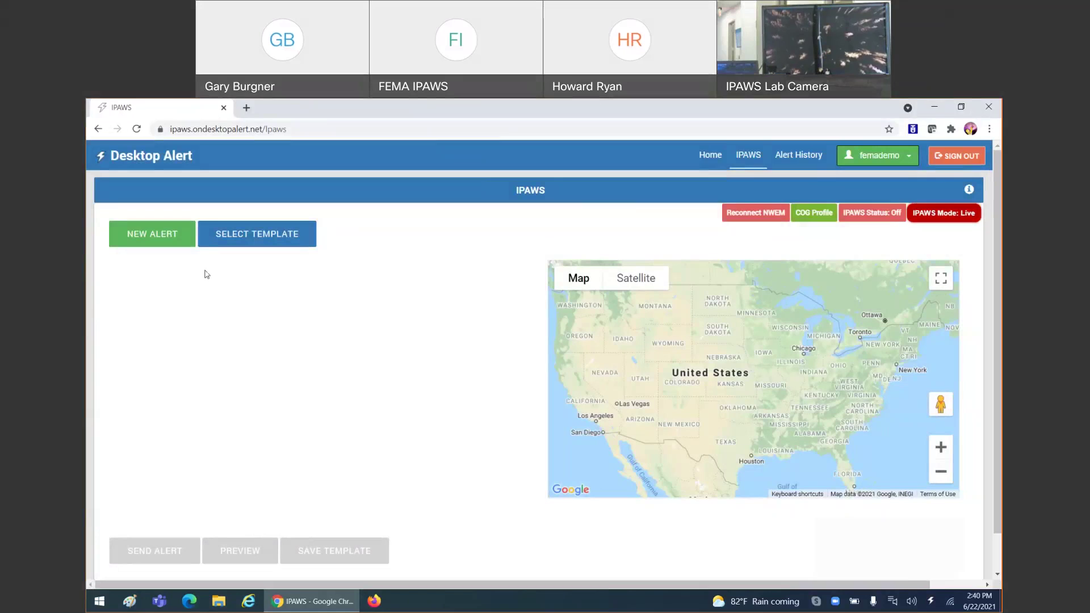
# - Browse the saved alert templates and dismiss them without choosing one
pyautogui.click(148, 246)
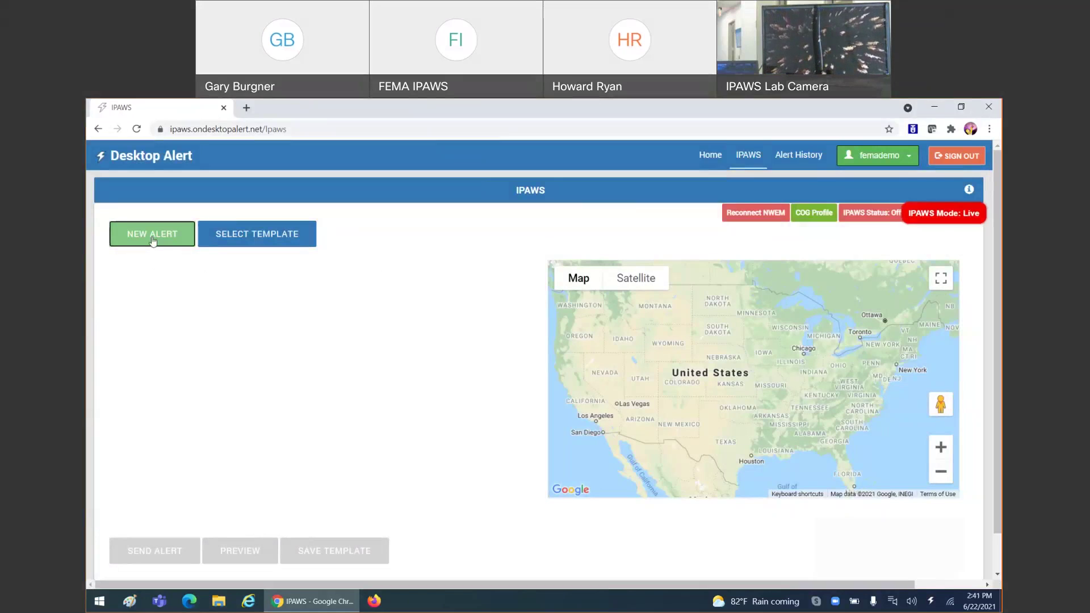
pyautogui.click(270, 235)
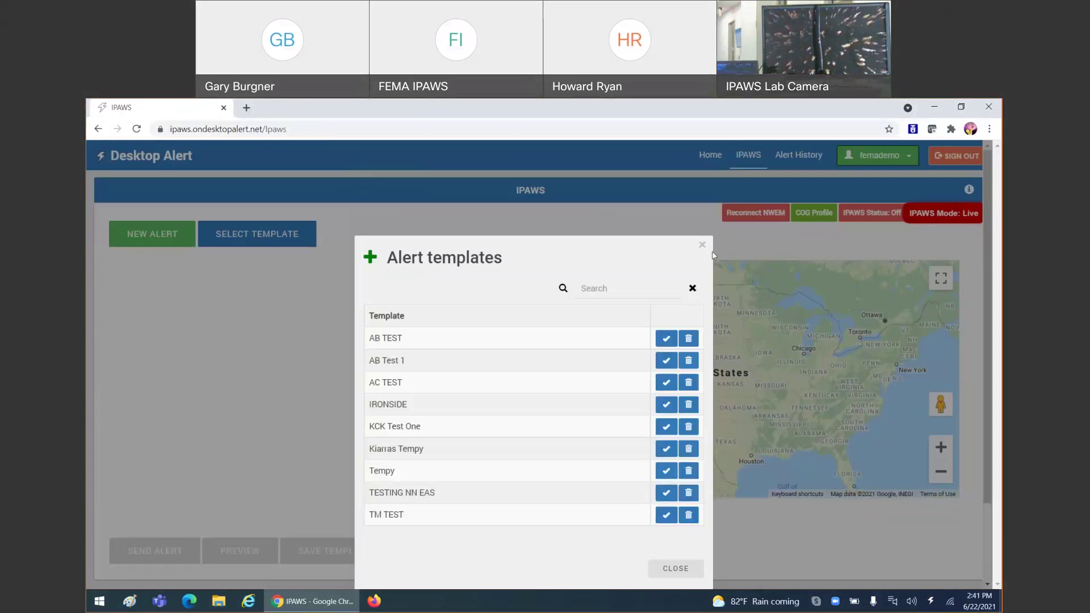
pyautogui.click(702, 244)
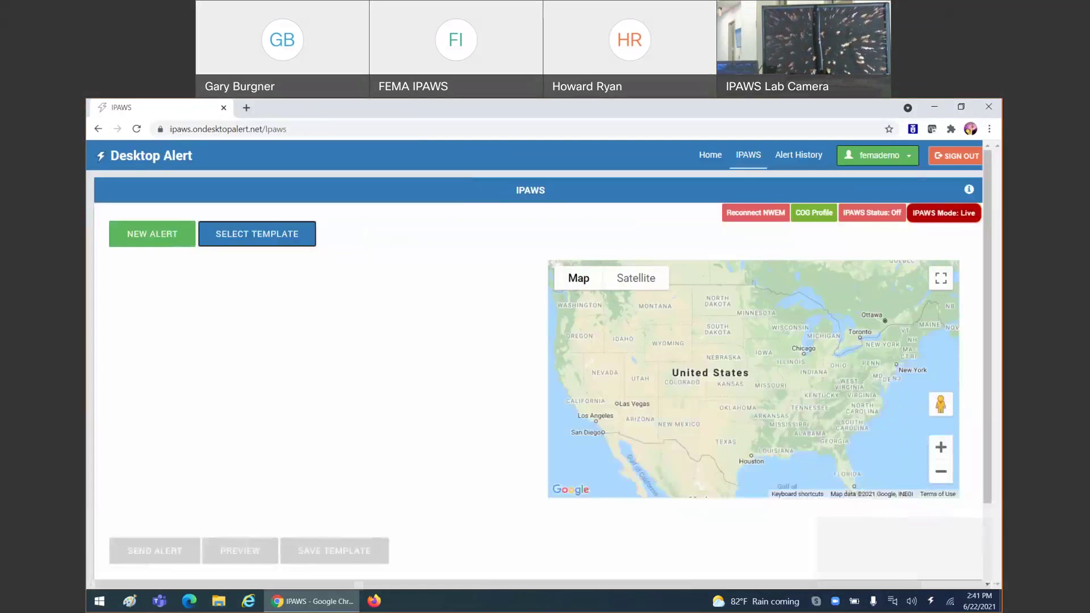
pyautogui.click(163, 236)
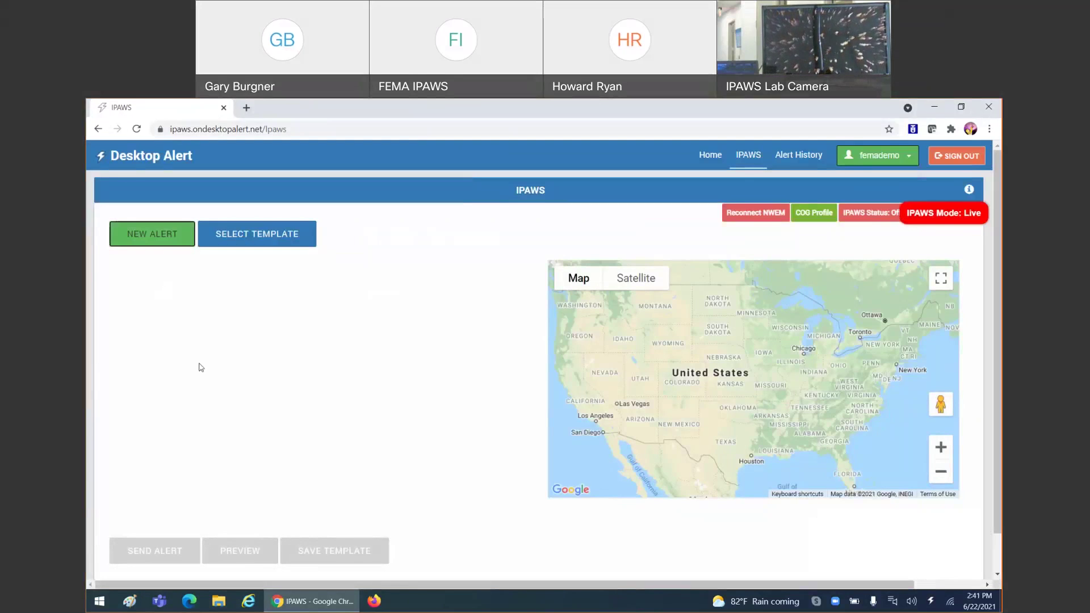
# - Switch IPAWS from Live back to Training mode and confirm
pyautogui.scroll(-1, 200, 368)
pyautogui.scroll(1, 200, 372)
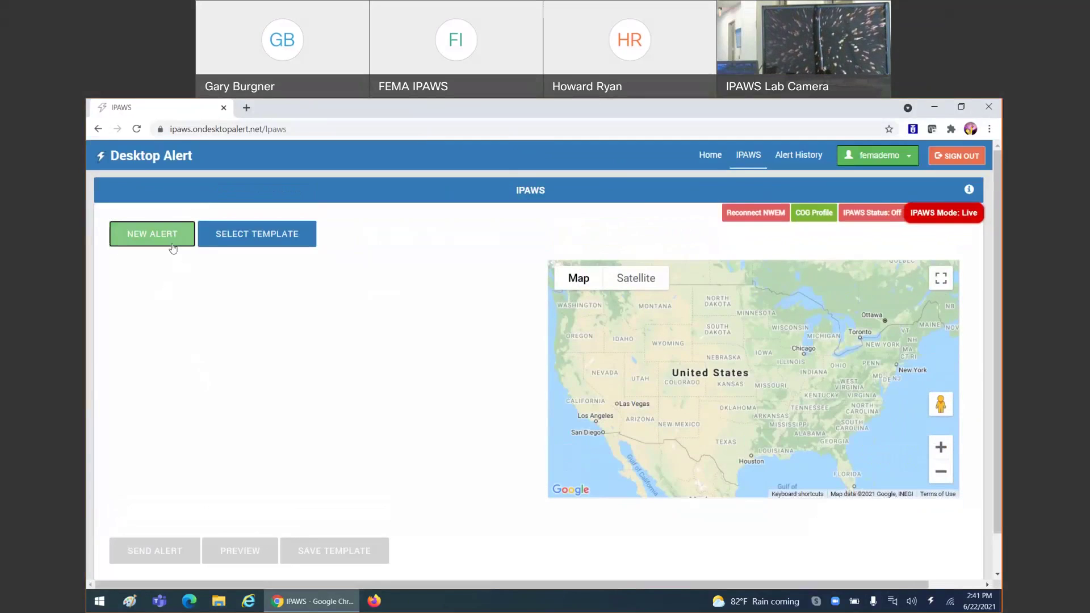
pyautogui.click(945, 220)
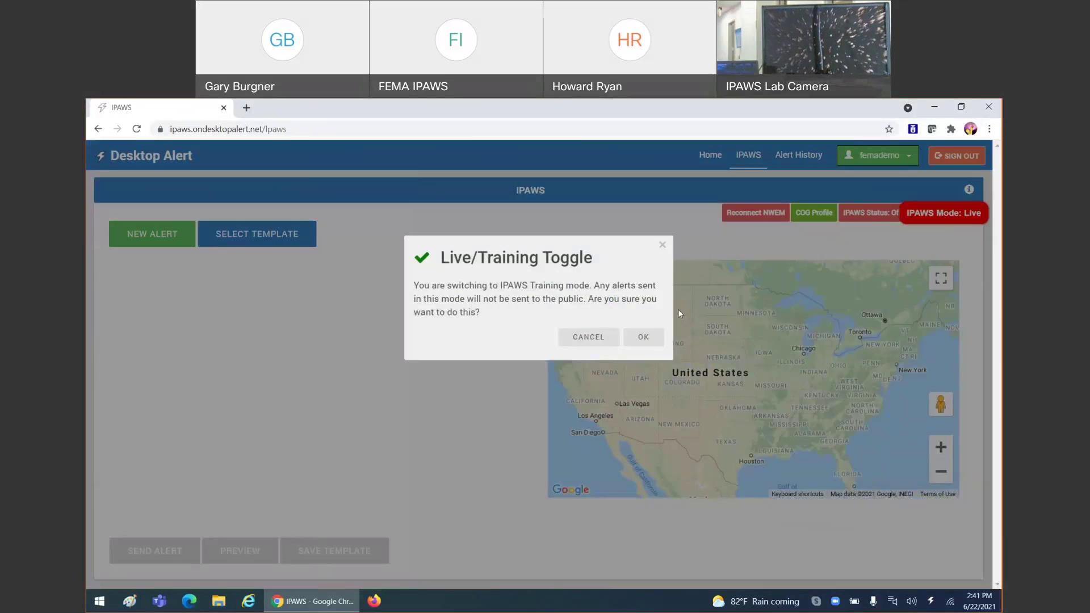
pyautogui.click(653, 341)
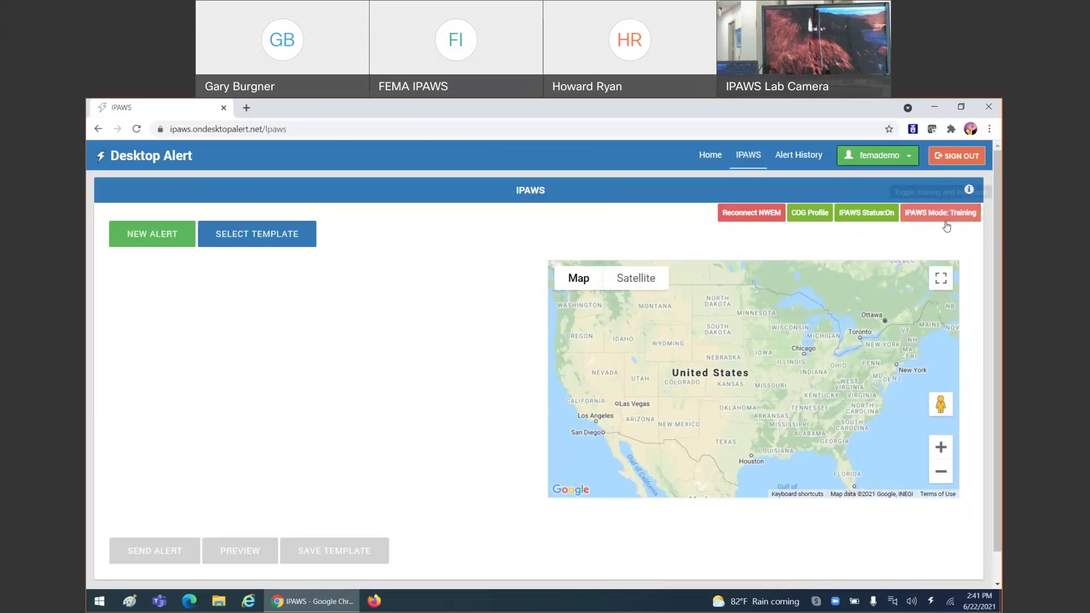
# - Create a new Avalanche Warning alert delivered via EAS, WEA and PUBLIC, not PRIVATE
pyautogui.click(129, 236)
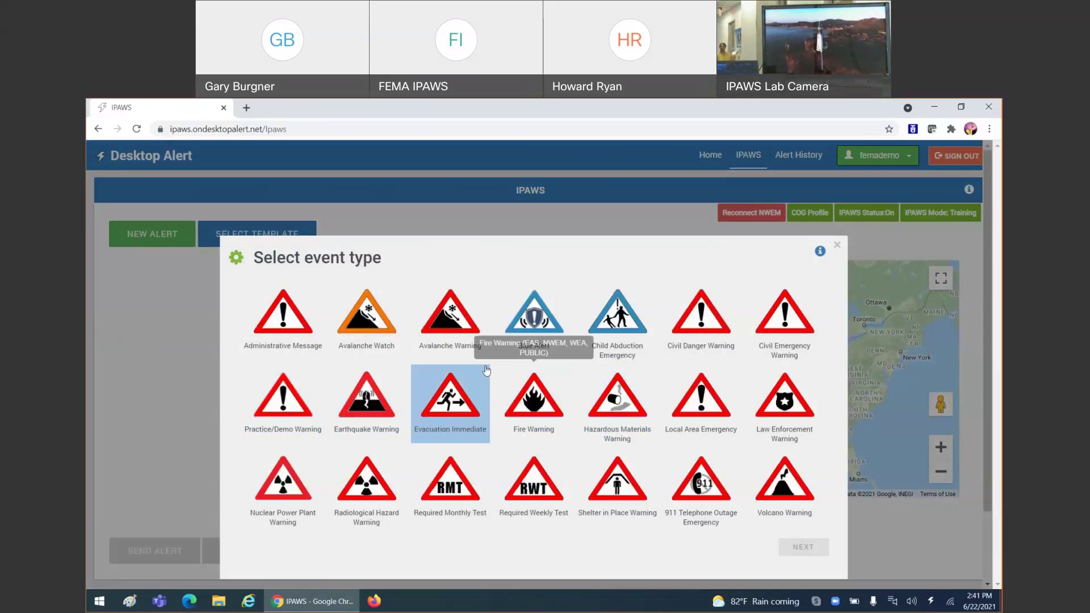
pyautogui.click(463, 325)
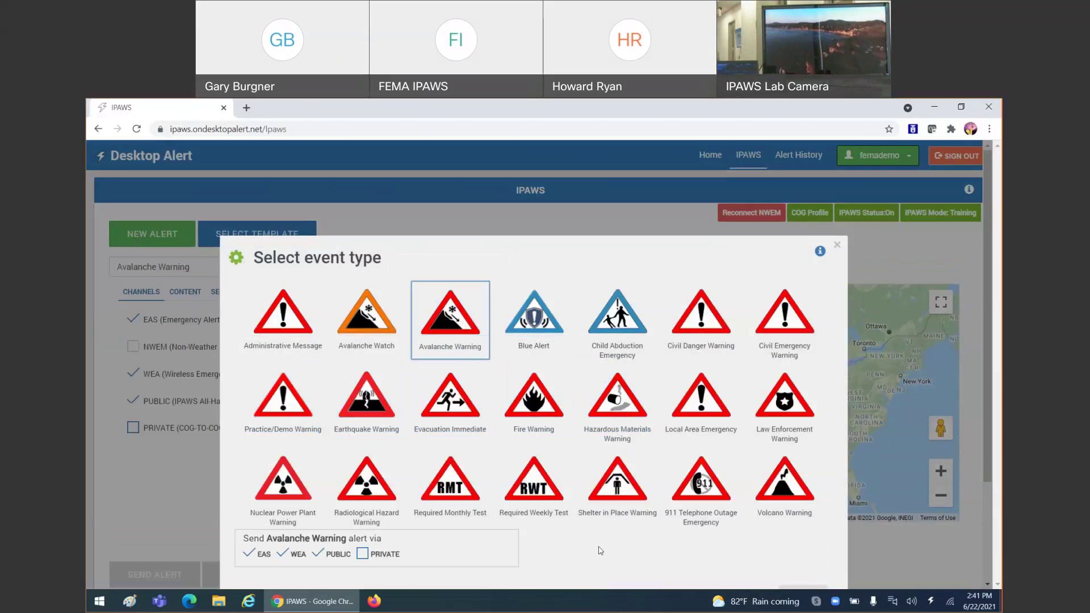
pyautogui.scroll(-2, 702, 504)
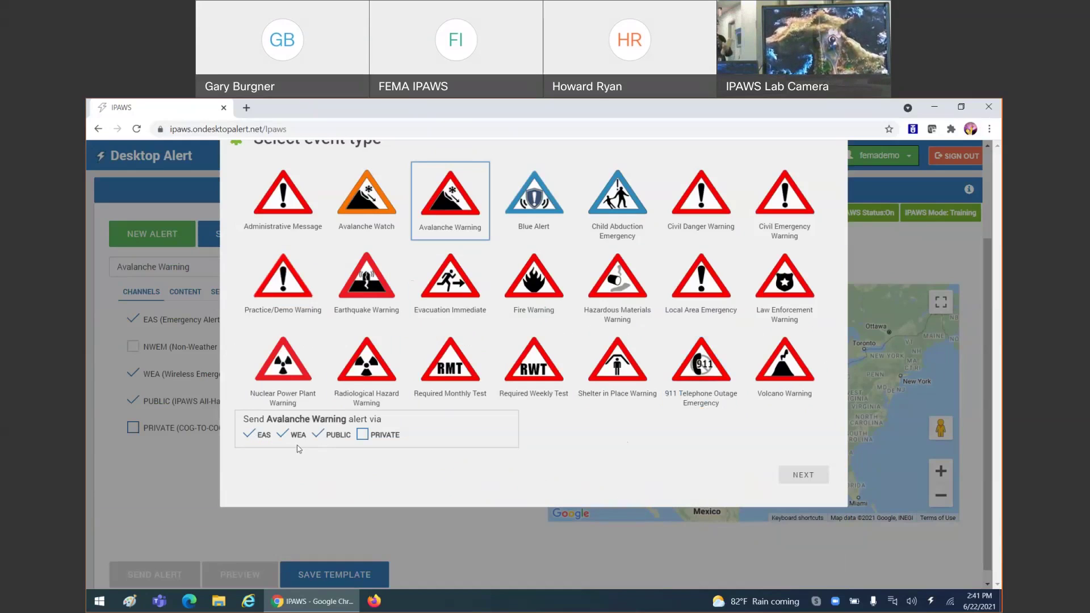
pyautogui.click(454, 226)
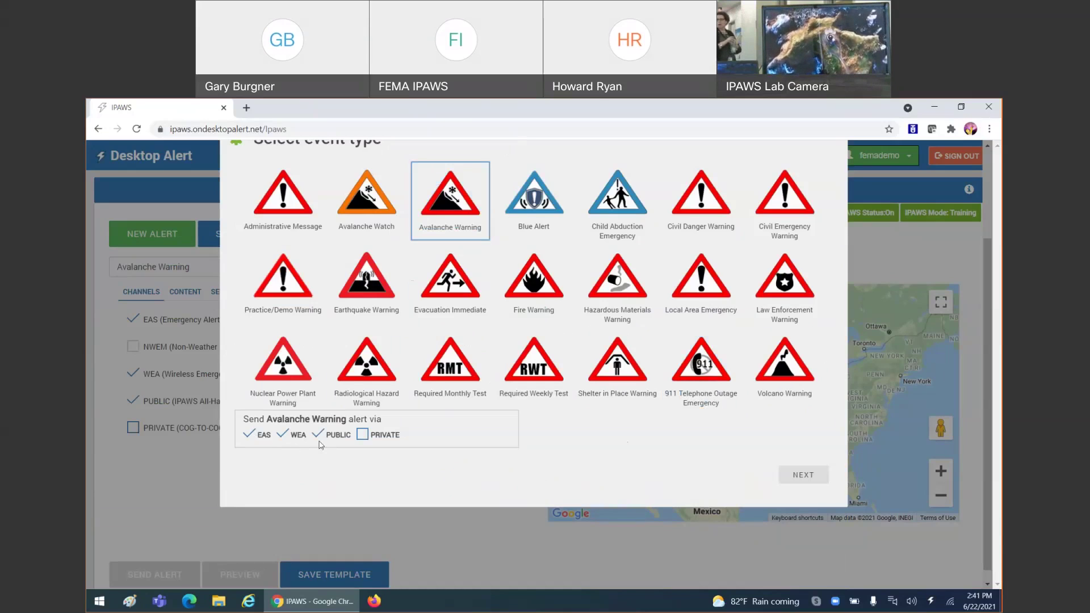
pyautogui.click(282, 435)
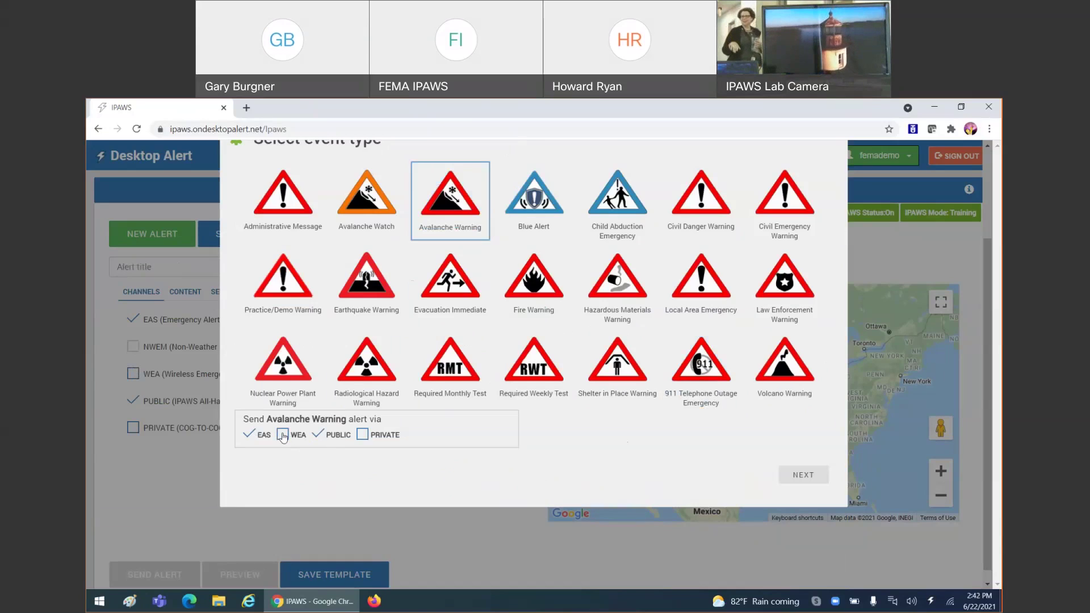
pyautogui.click(282, 435)
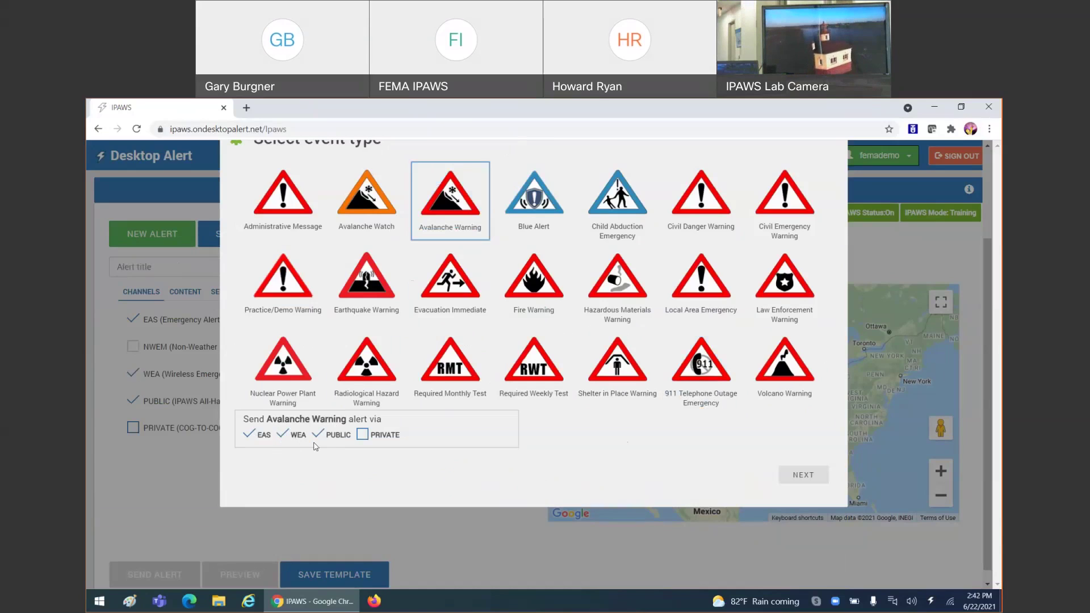
pyautogui.click(794, 482)
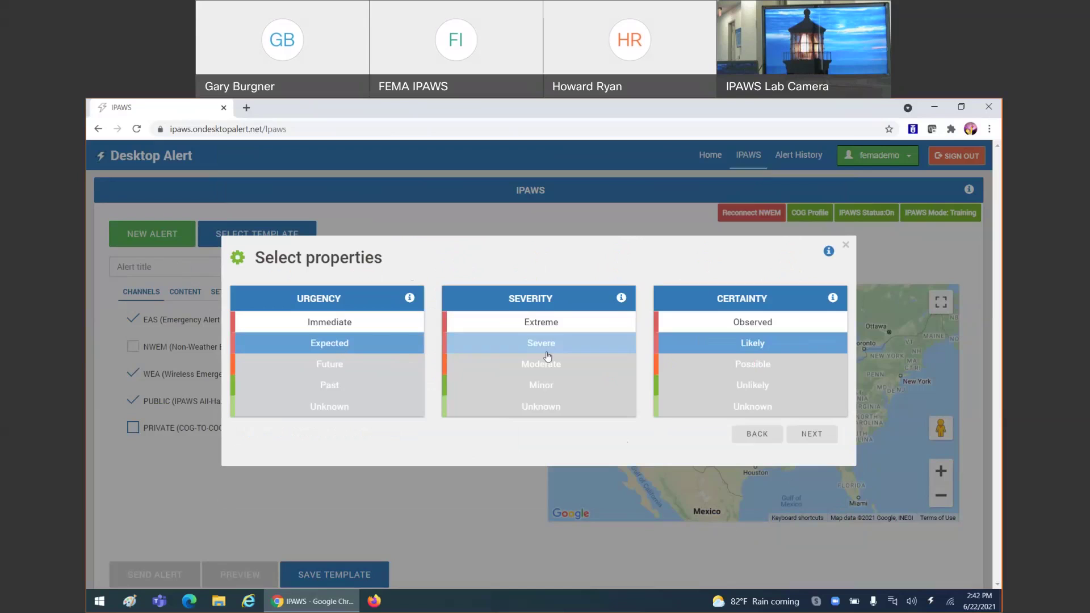
# - Set urgency Immediate, severity Extreme and certainty Observed
pyautogui.click(422, 322)
pyautogui.click(541, 322)
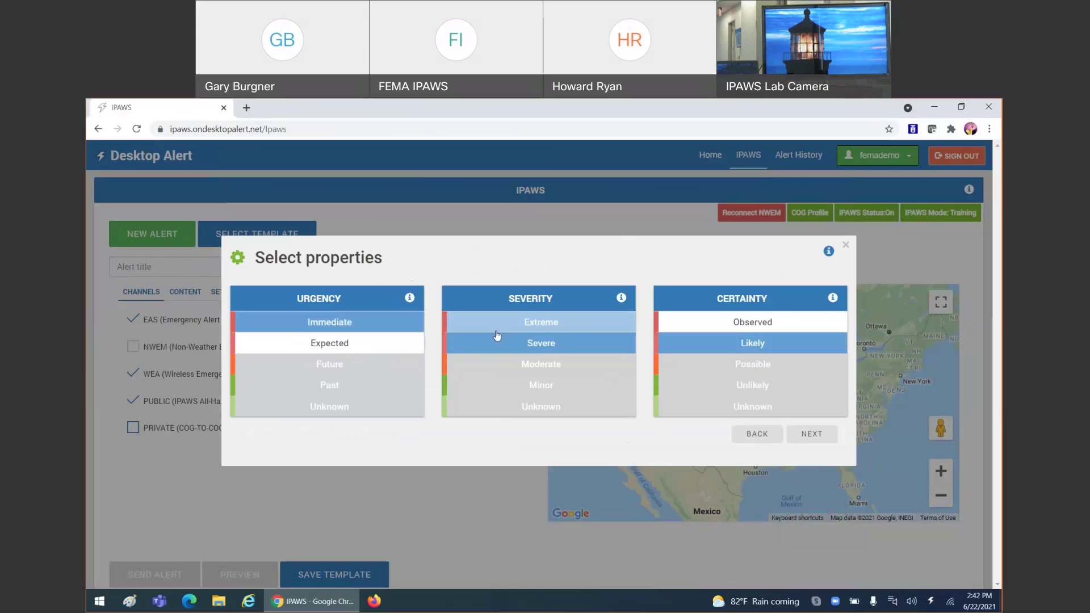
pyautogui.click(753, 322)
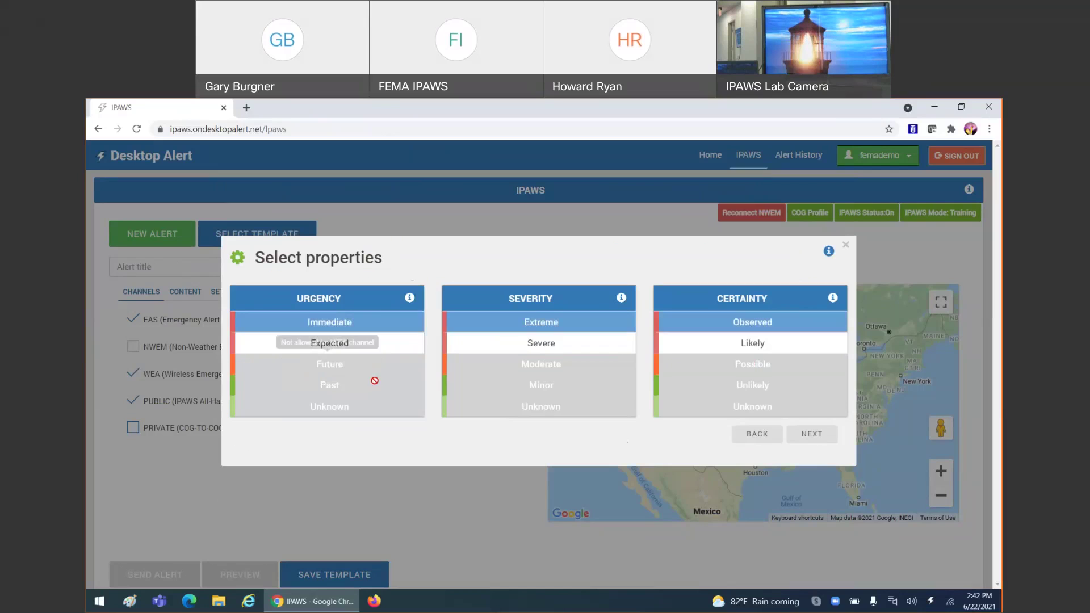
pyautogui.click(799, 438)
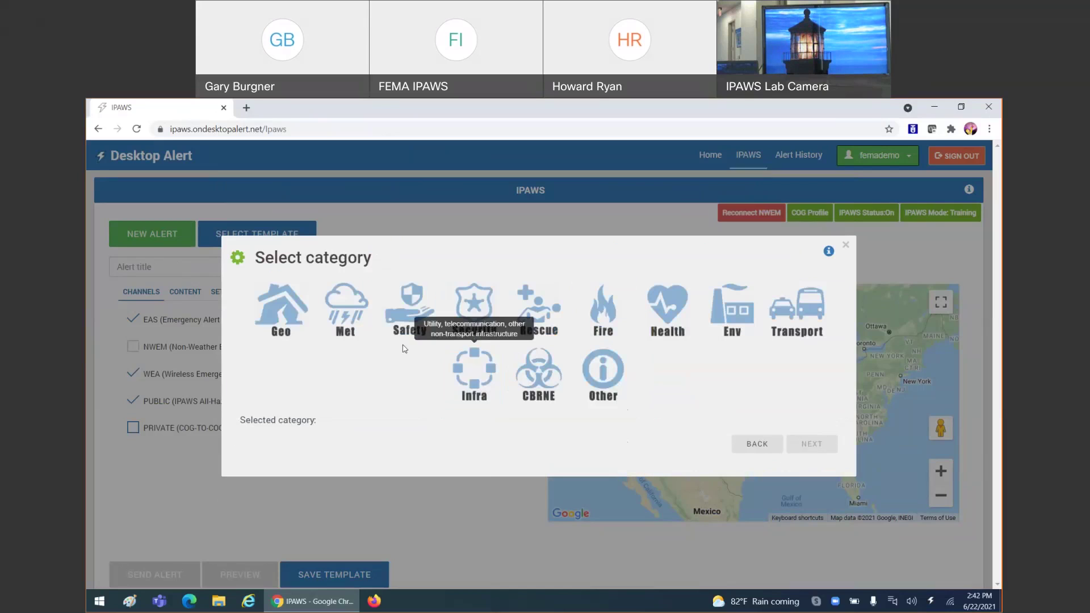
# - Choose categories Safety and Rescue, keep Shelter/Actual and the 1-hour expiry
pyautogui.click(408, 315)
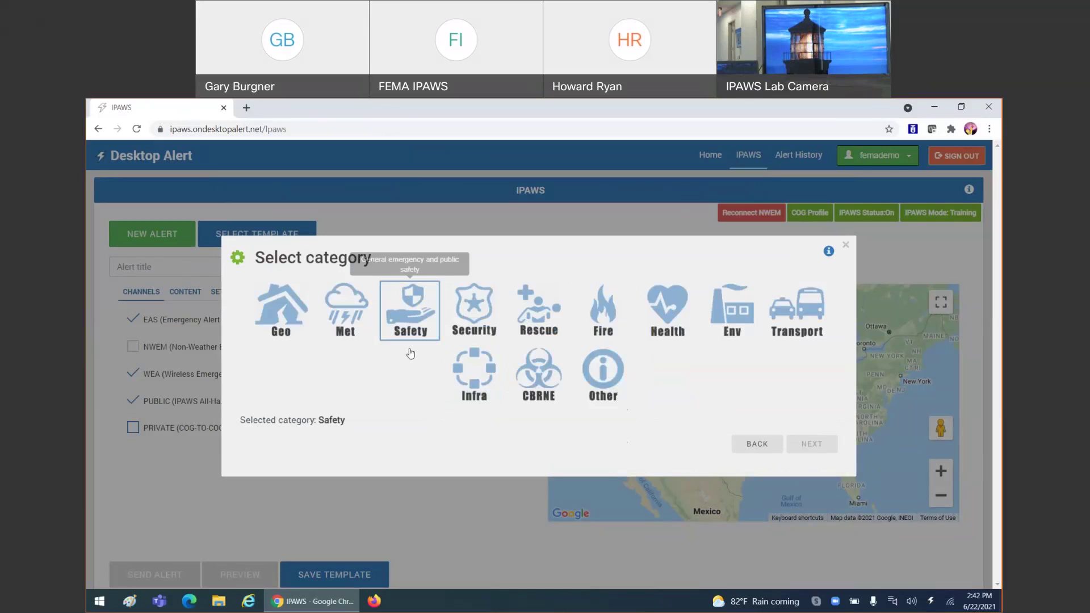
pyautogui.click(528, 323)
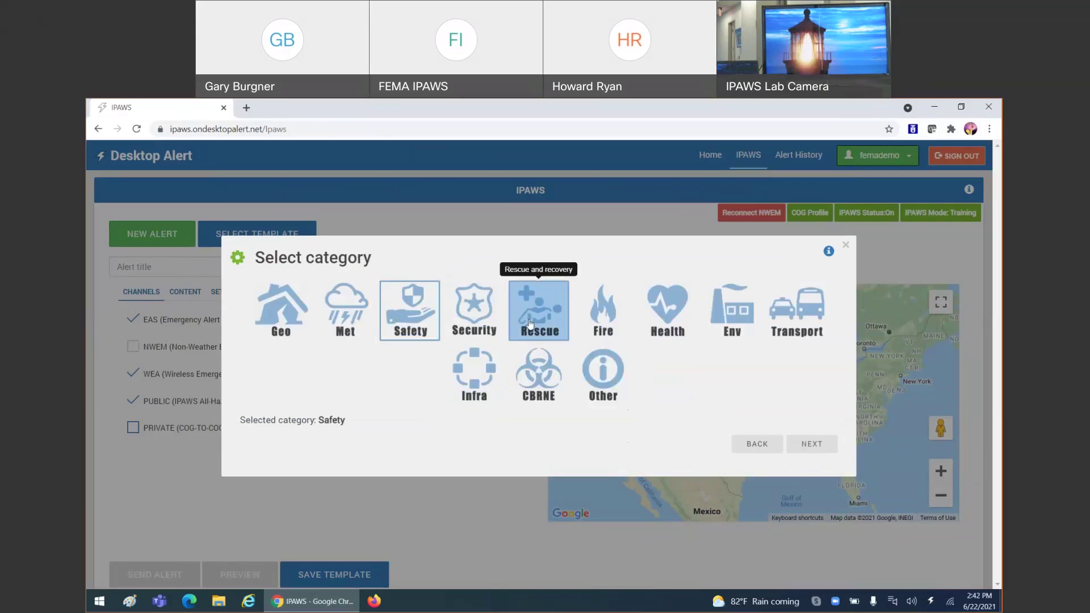
pyautogui.click(827, 452)
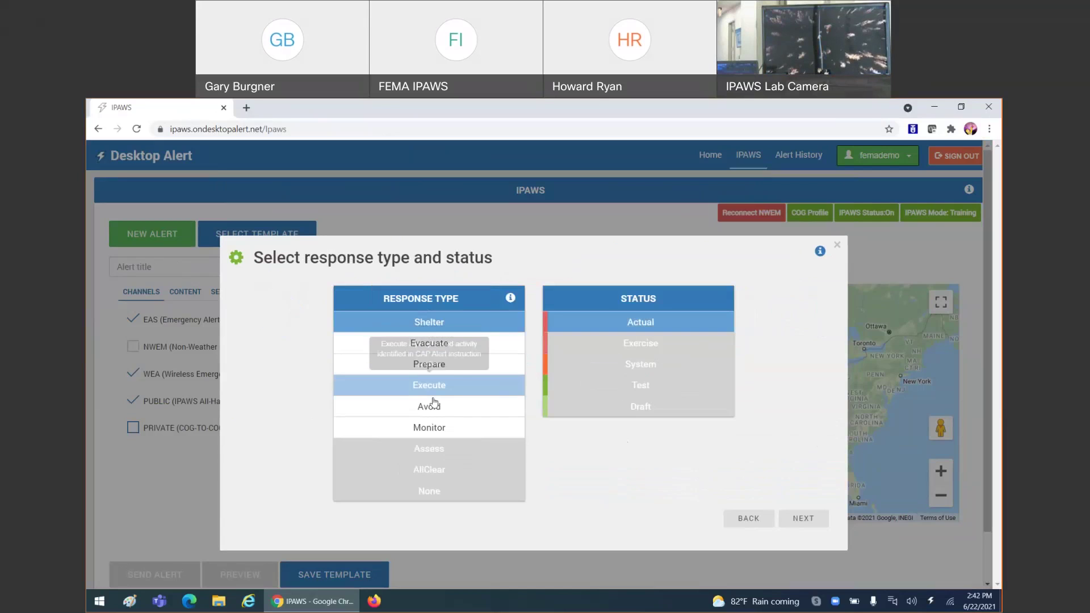
pyautogui.click(800, 517)
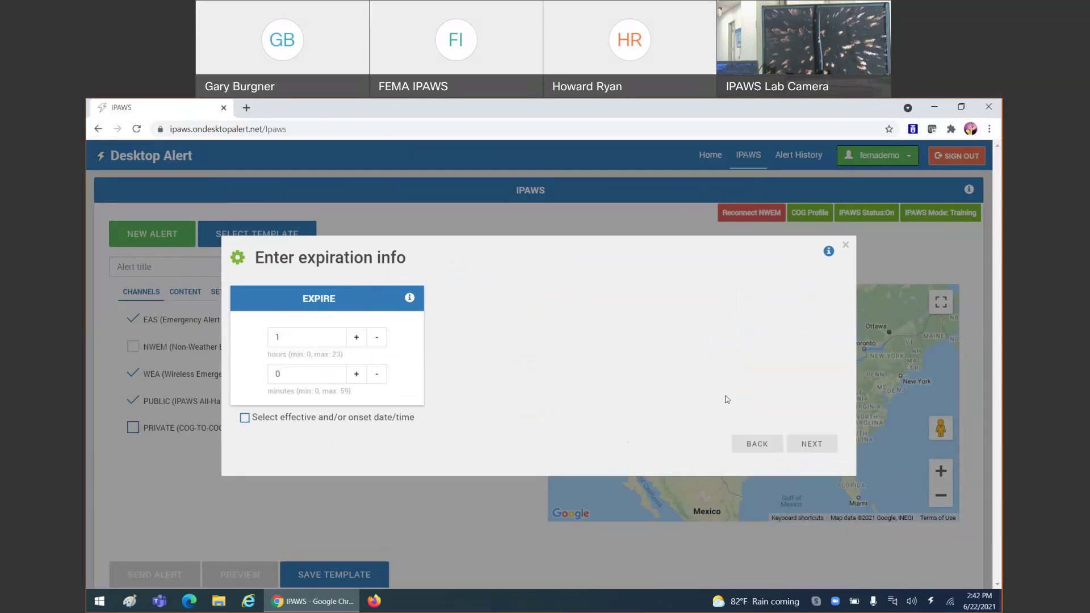
pyautogui.click(812, 444)
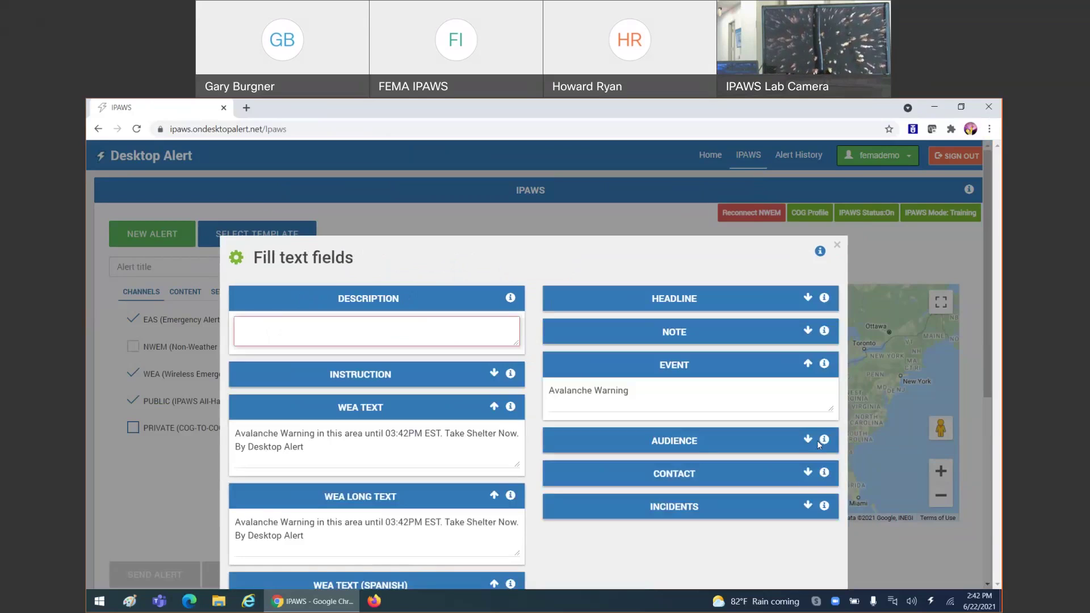
# - Enter 'Test' as the alert description and briefly expand the Instruction section
pyautogui.click(425, 328)
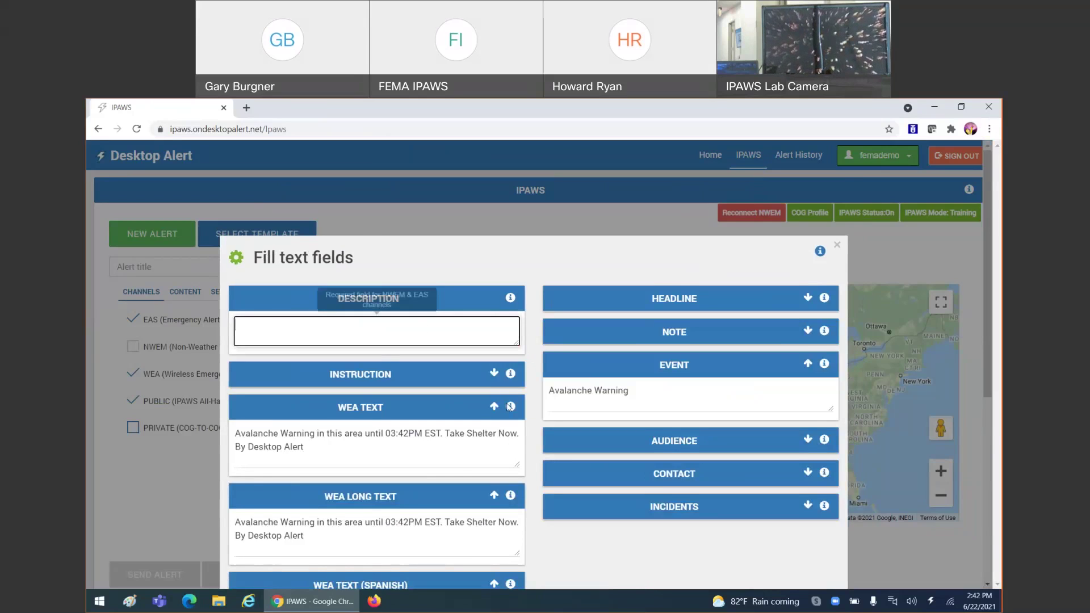
pyautogui.scroll(-1, 534, 434)
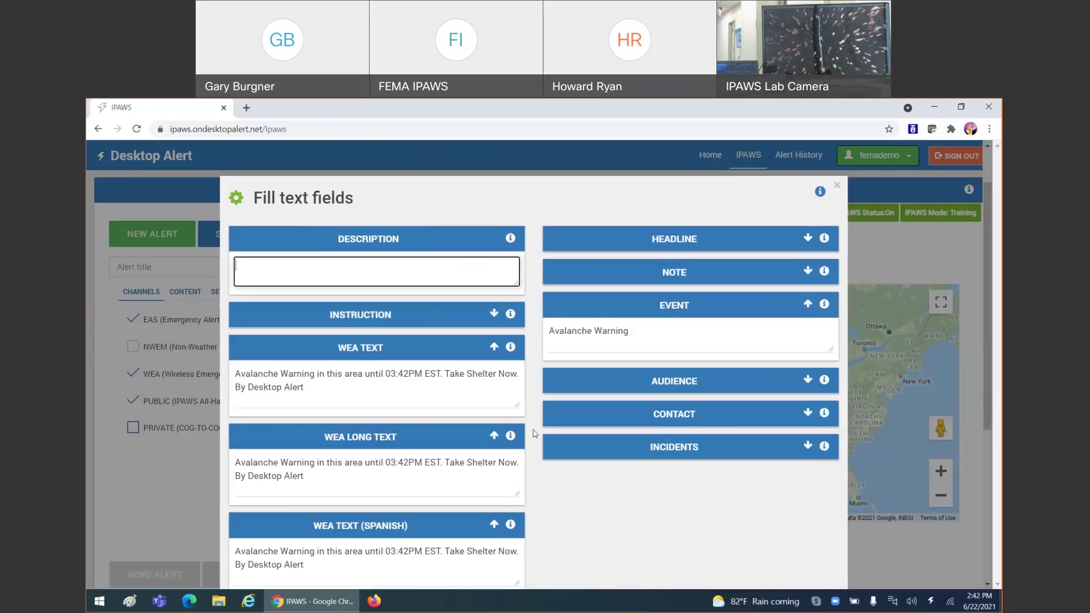
pyautogui.write('Test')
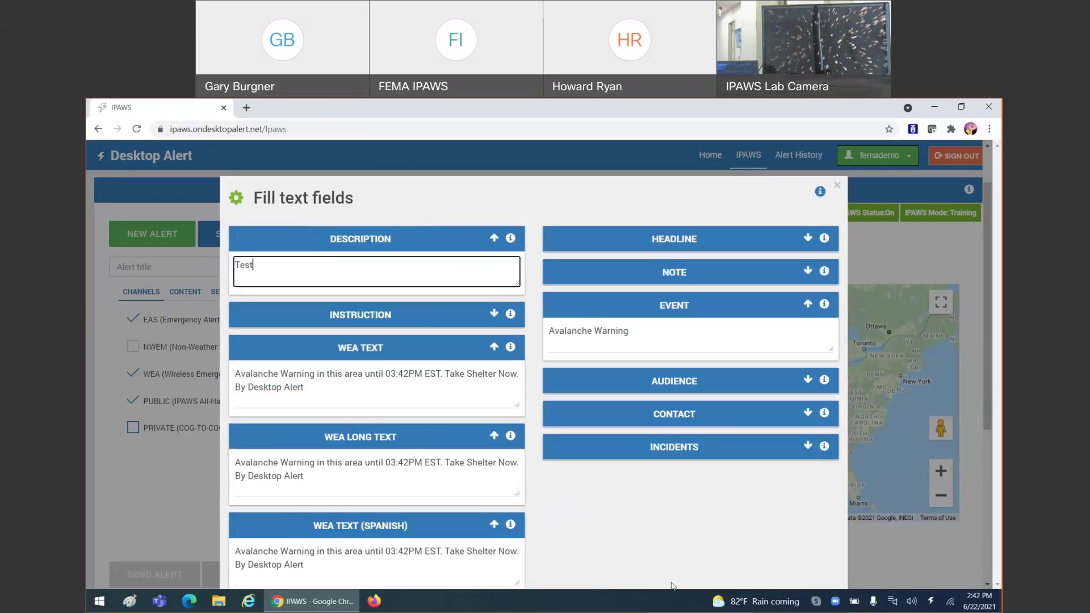
pyautogui.click(637, 536)
pyautogui.scroll(-1, 602, 512)
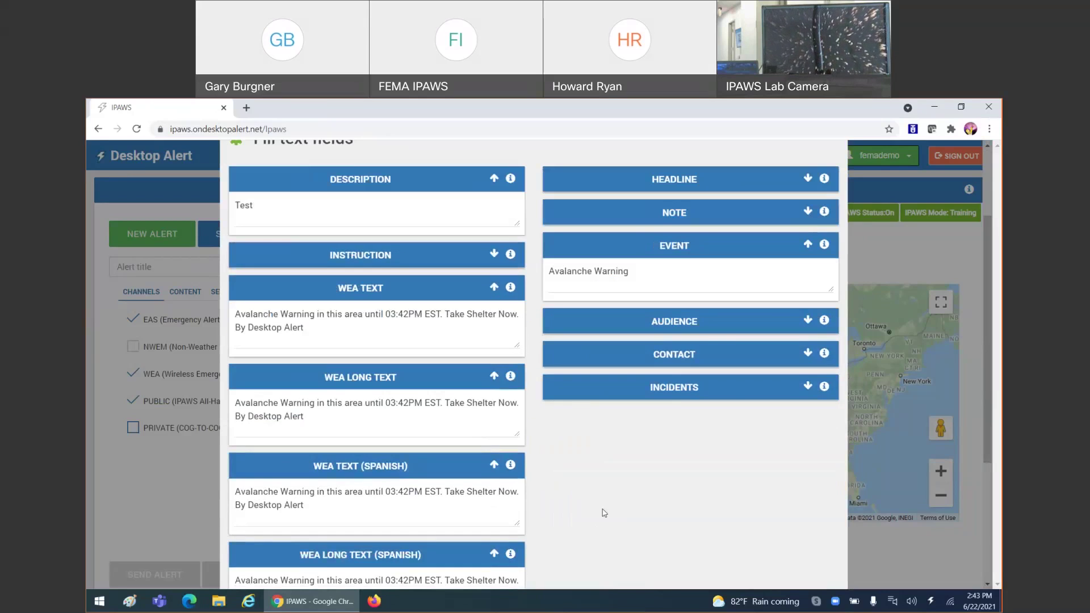
pyautogui.click(494, 255)
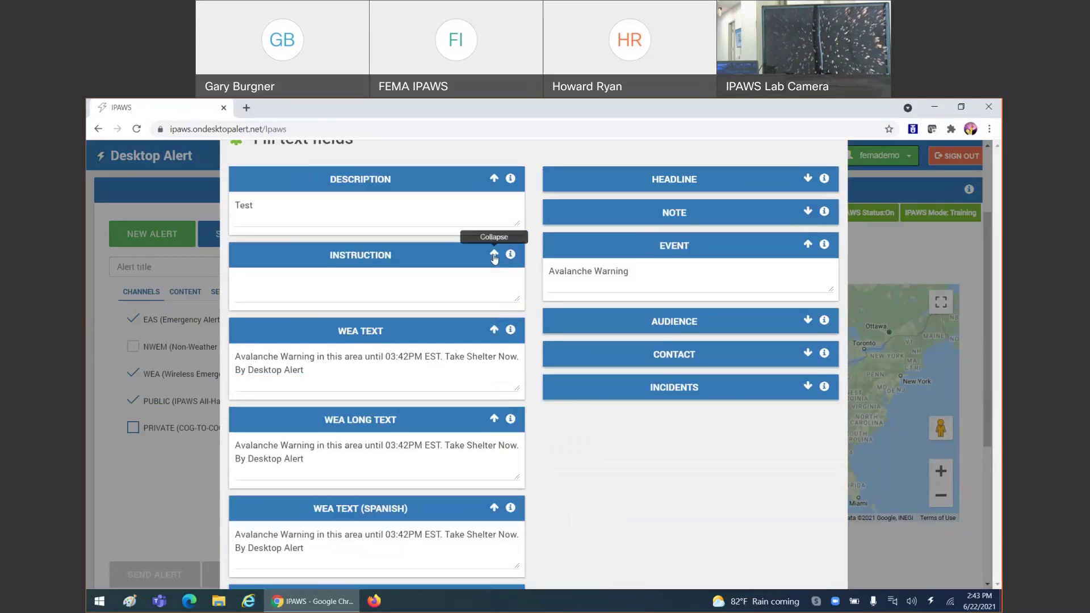
pyautogui.click(494, 255)
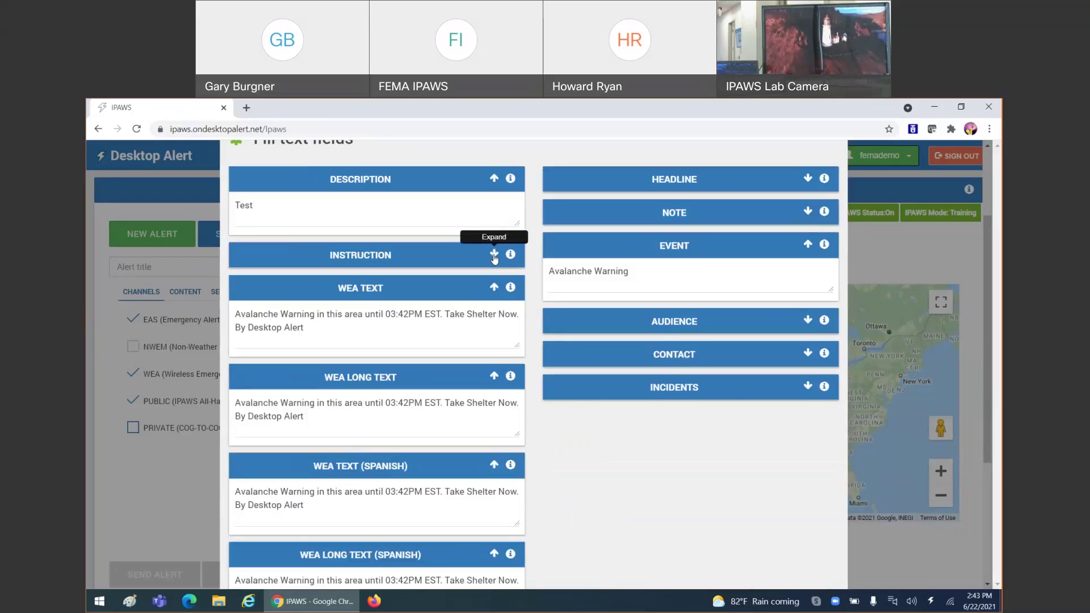
# - Review the prefilled English and Spanish WEA texts and continue to the attachment step
pyautogui.scroll(-1, 451, 342)
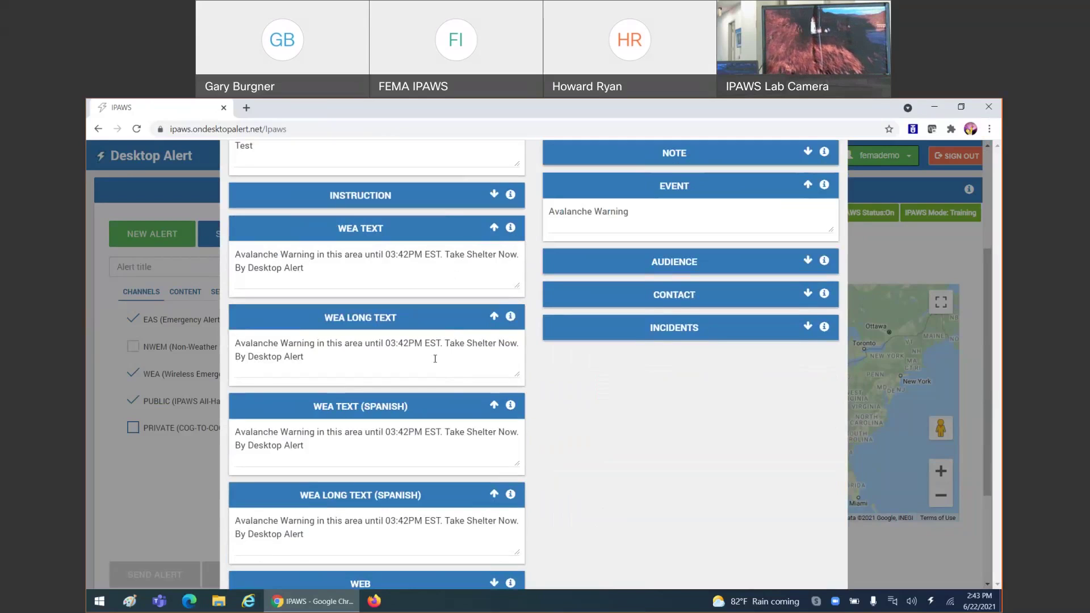
pyautogui.scroll(-3, 448, 387)
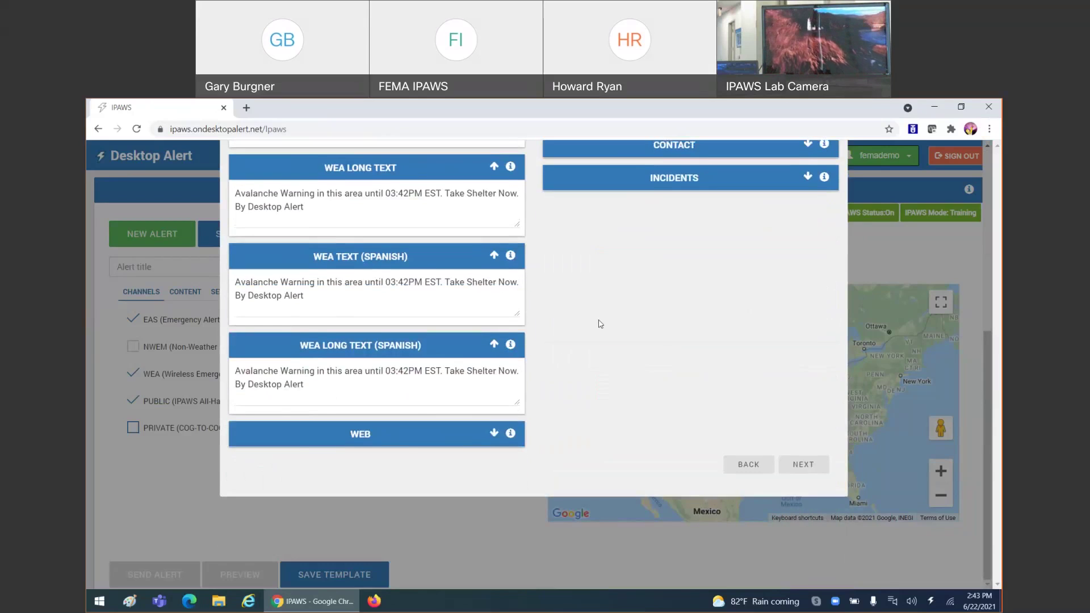
pyautogui.scroll(1, 434, 251)
pyautogui.click(414, 254)
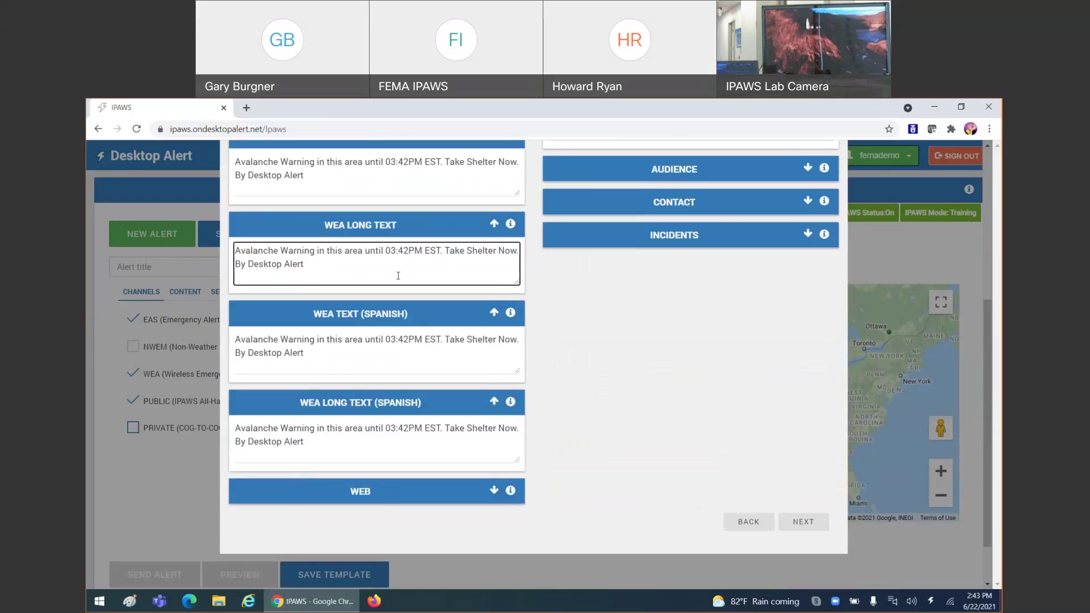
pyautogui.click(354, 352)
pyautogui.click(439, 444)
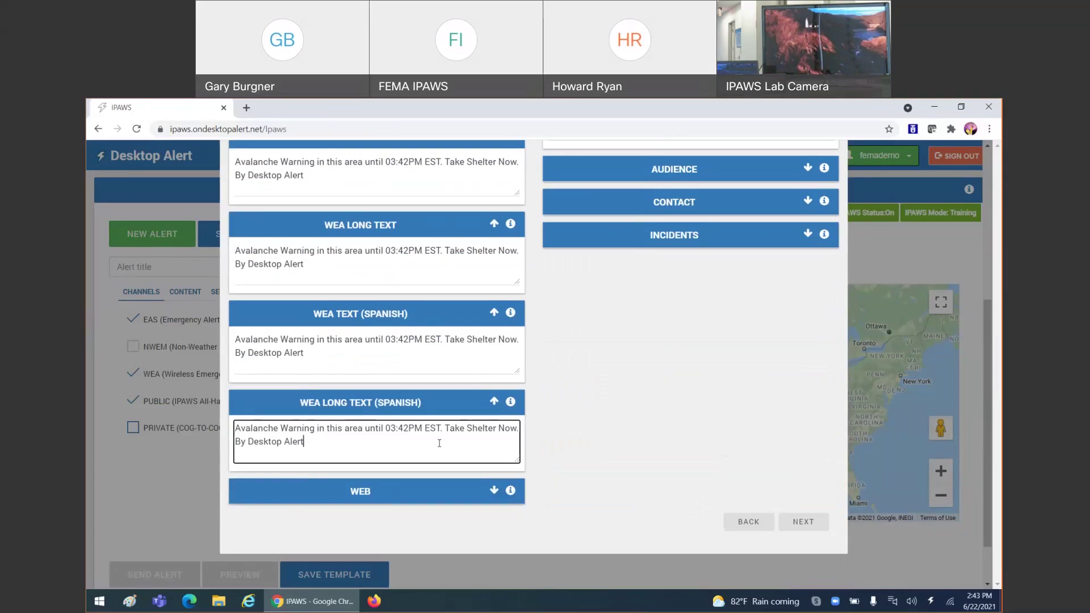
pyautogui.click(431, 356)
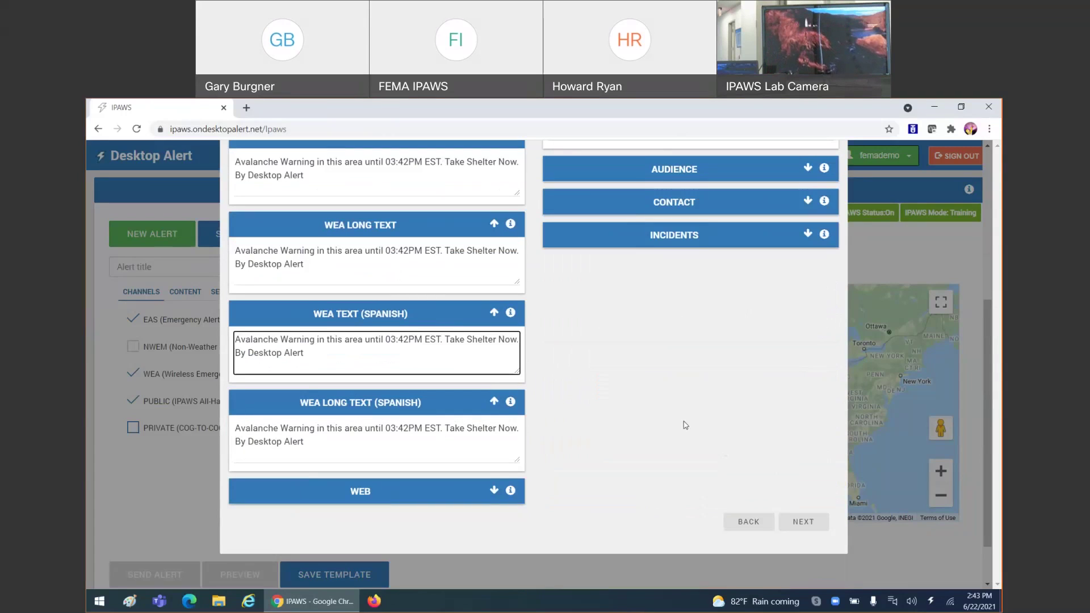
pyautogui.scroll(2, 708, 431)
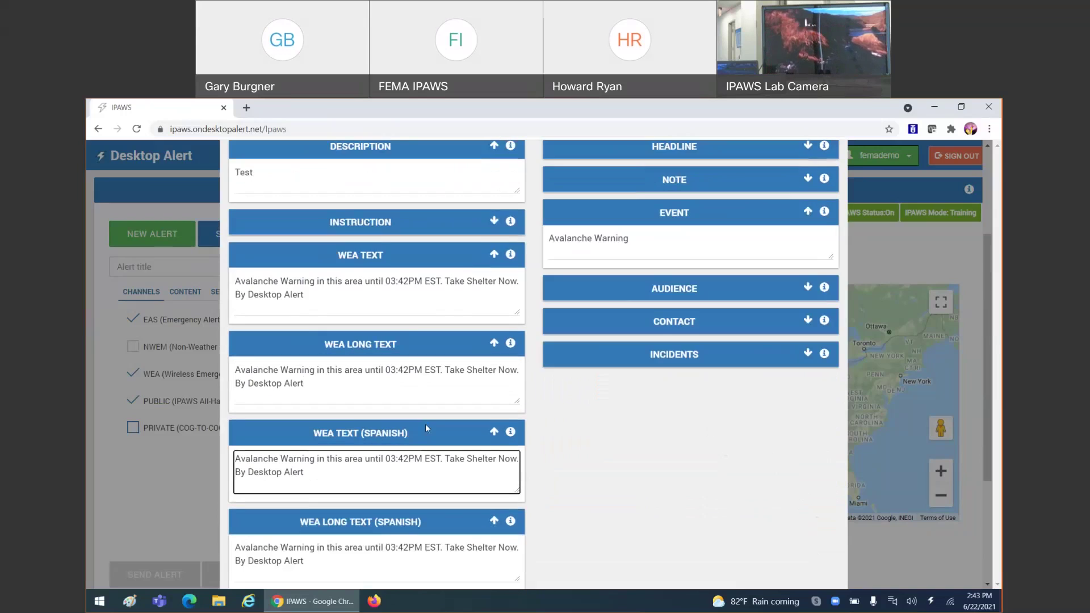
pyautogui.scroll(2, 579, 422)
pyautogui.scroll(-4, 611, 391)
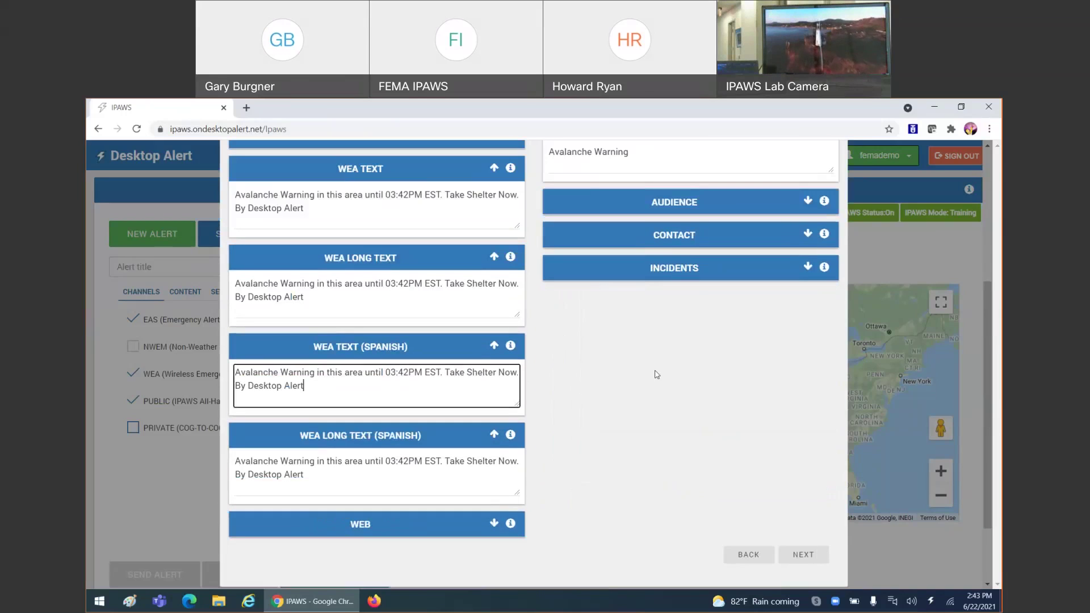
pyautogui.click(800, 552)
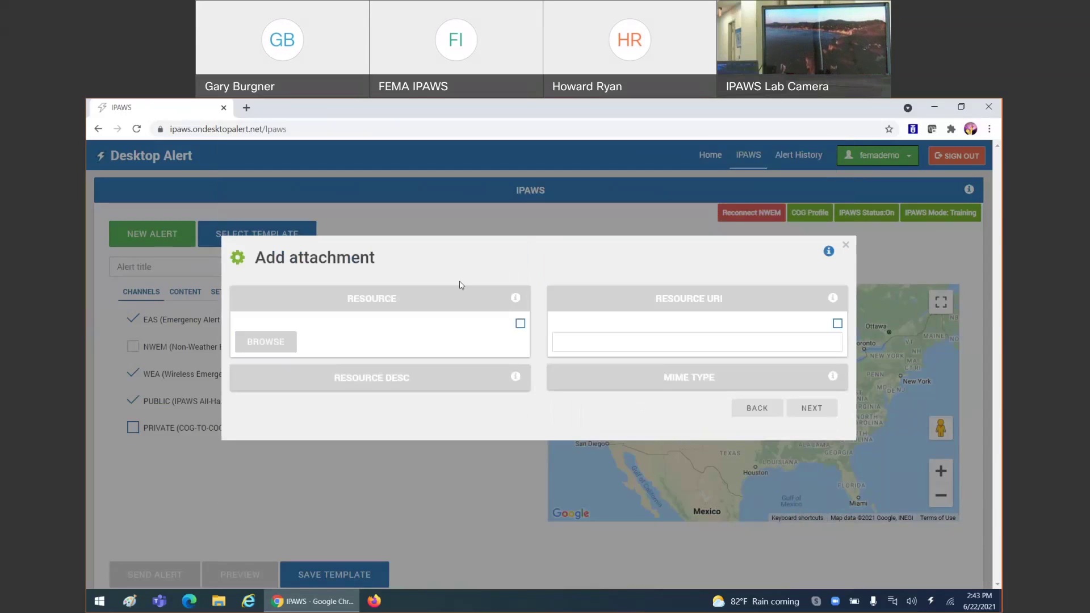
# - Leave the Resource URI attachment unchecked and empty, and continue to the Add area step
pyautogui.click(629, 342)
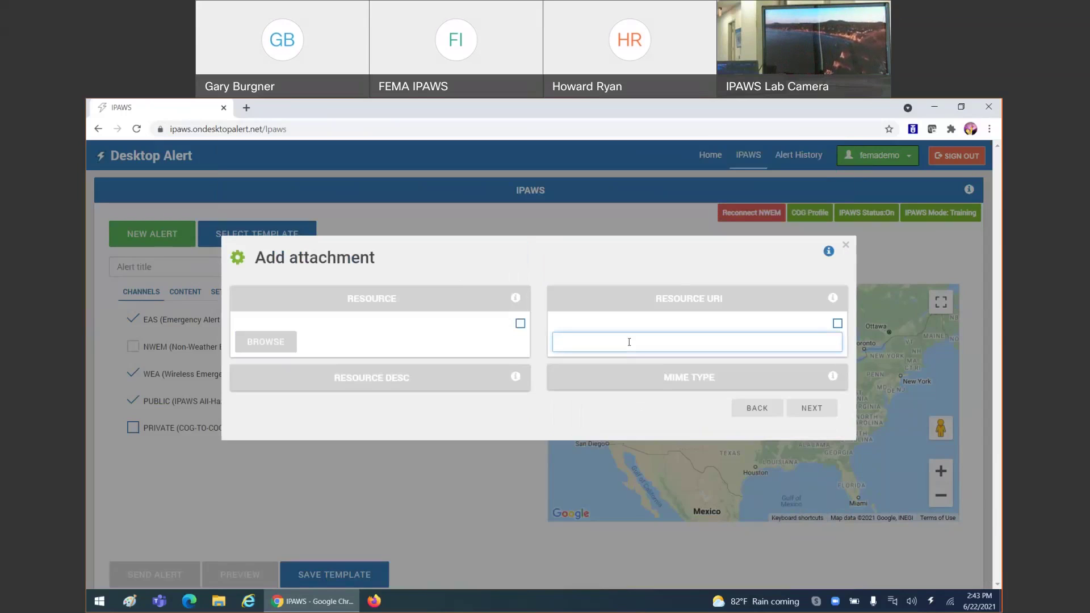
pyautogui.click(837, 323)
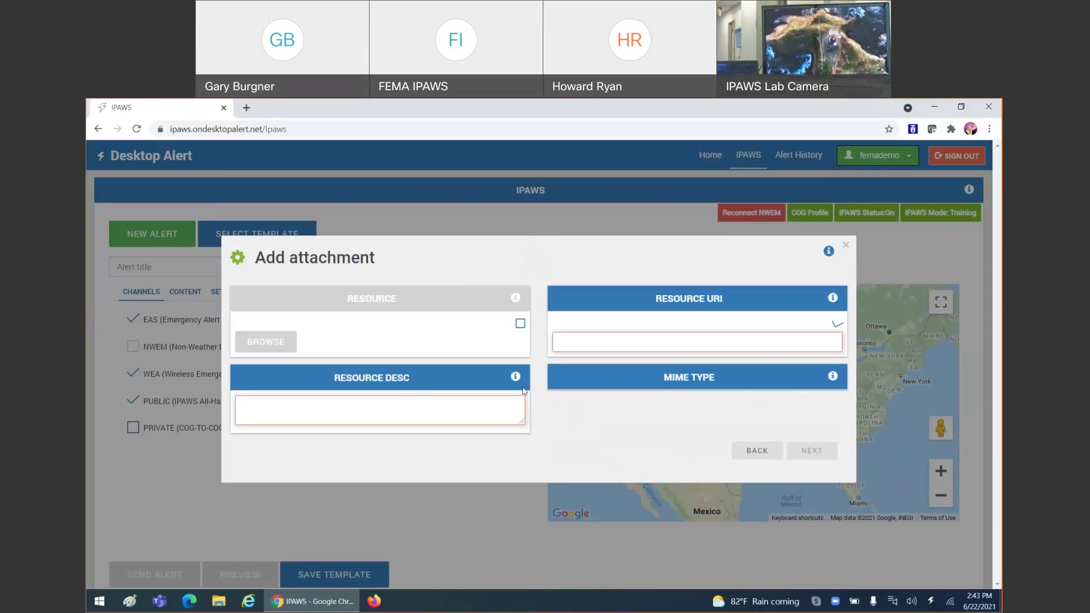
pyautogui.click(455, 406)
pyautogui.click(837, 323)
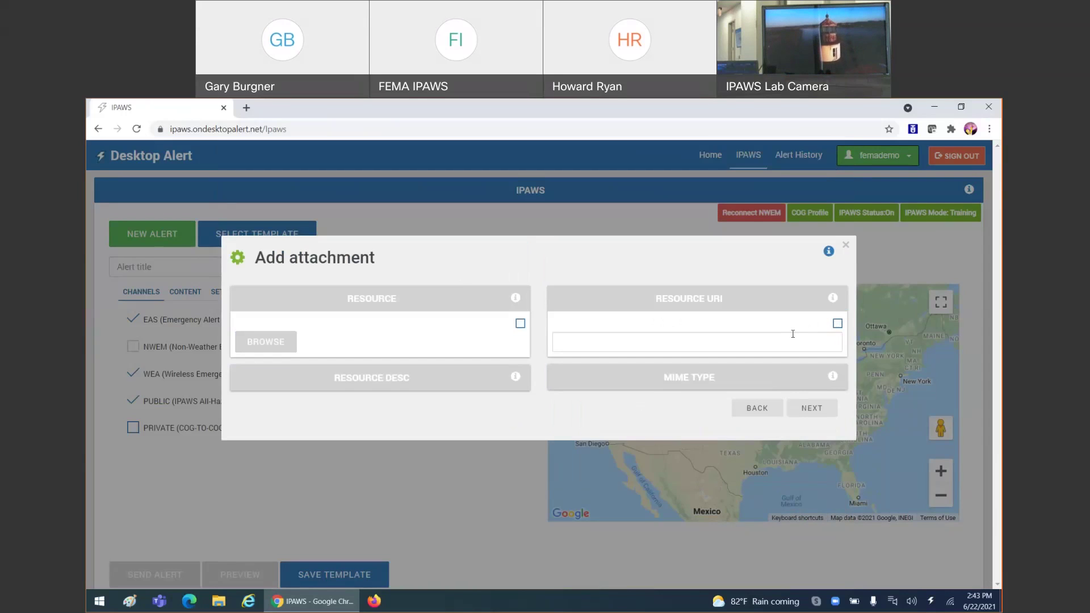
pyautogui.click(811, 416)
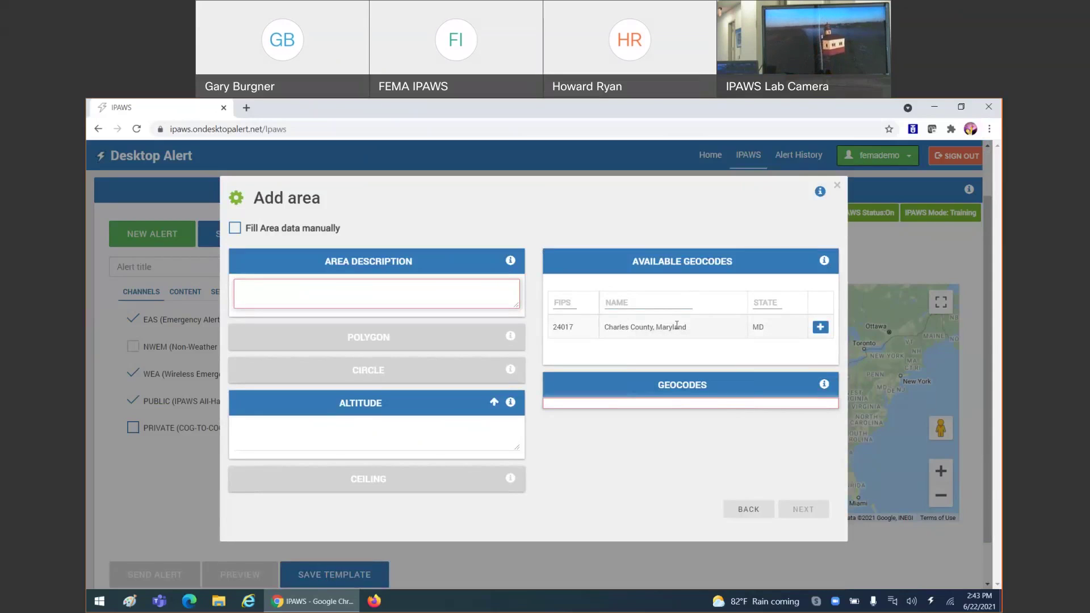
# - Add geocode 24017 Charles County, Maryland to the alert and continue to drawing the area
pyautogui.click(821, 328)
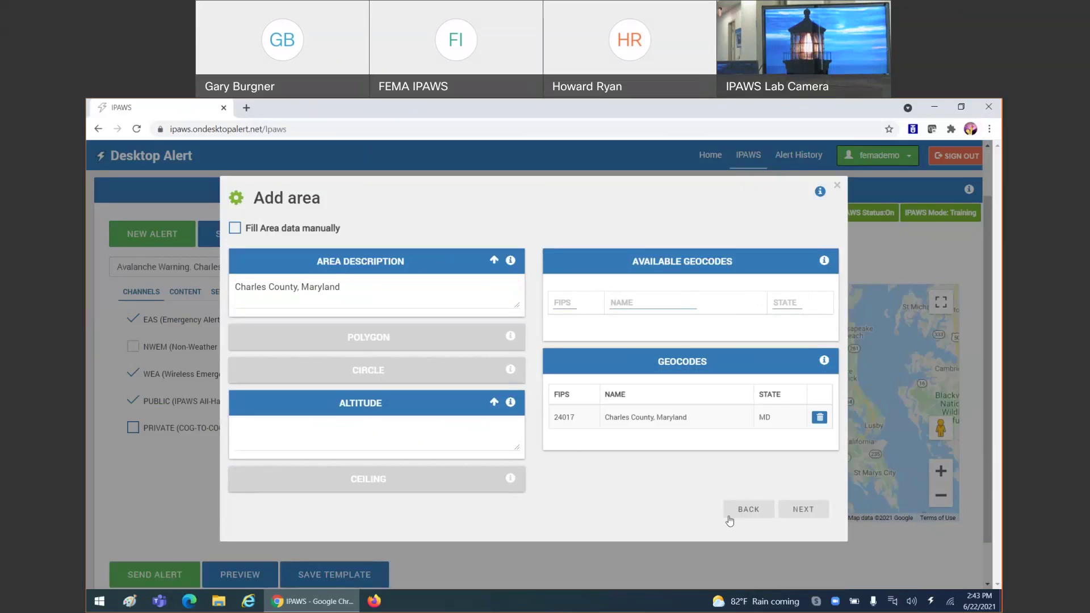
pyautogui.click(802, 510)
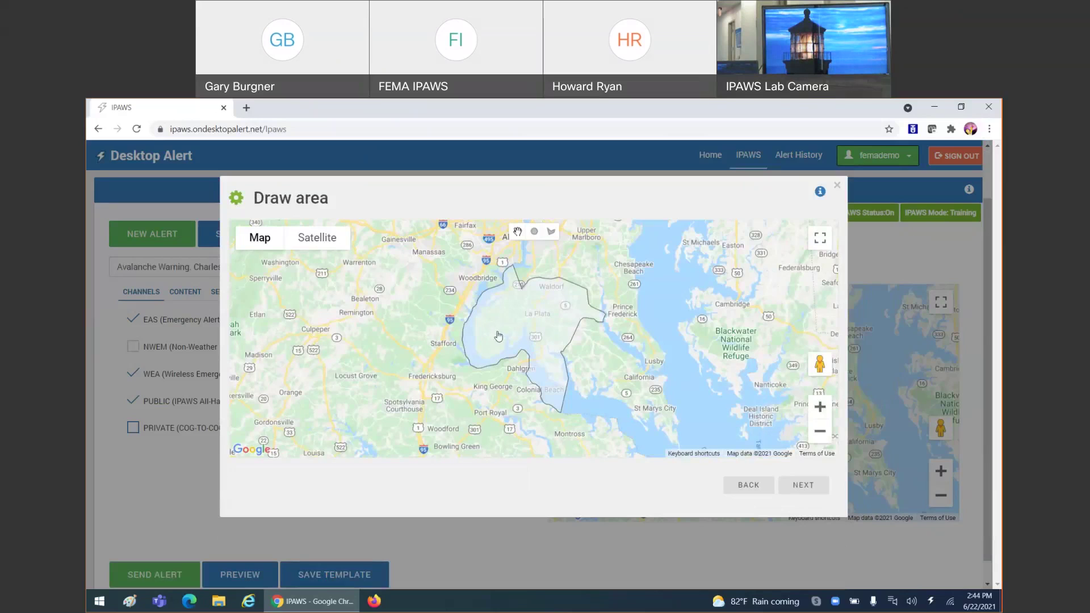
# - Draw a small circle near La Plata and a four-corner polygon near Waldorf
pyautogui.click(535, 231)
pyautogui.moveTo(515, 309); pyautogui.dragTo(521, 318)
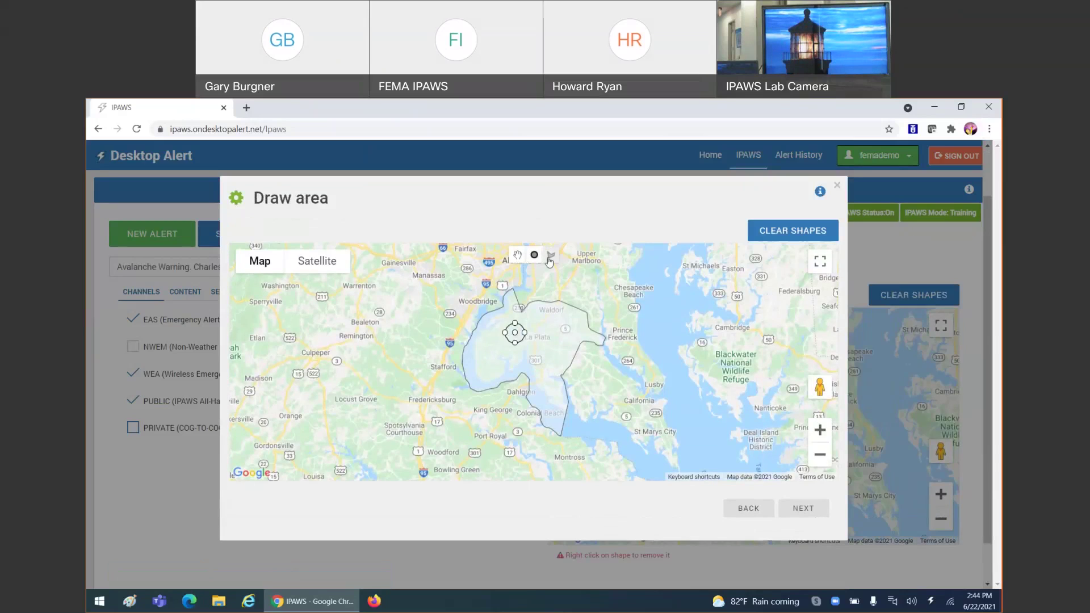
pyautogui.click(550, 255)
pyautogui.click(550, 320)
pyautogui.click(563, 333)
pyautogui.click(558, 358)
pyautogui.click(535, 347)
pyautogui.click(550, 320)
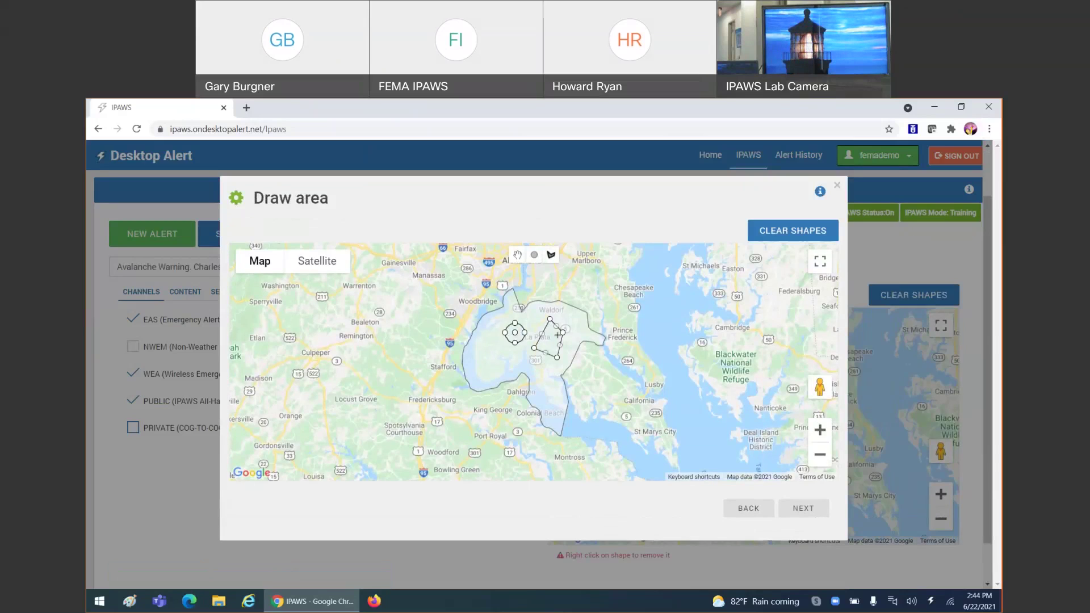
# - Zoom in on the drawn shapes and proceed to the Select COGs step
pyautogui.click(823, 432)
pyautogui.click(822, 432)
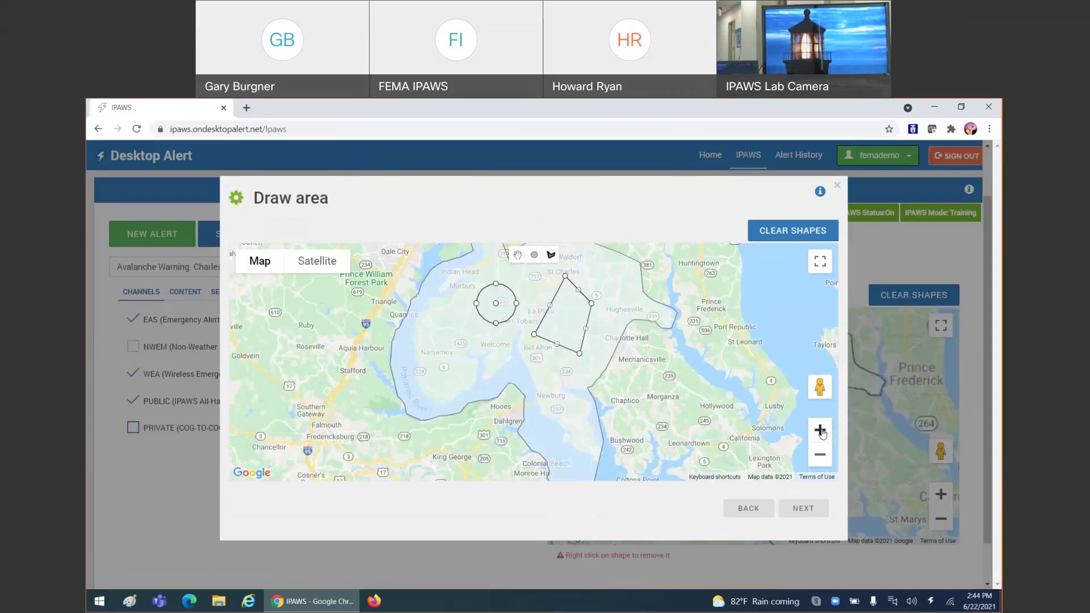
pyautogui.click(823, 433)
pyautogui.moveTo(684, 335); pyautogui.dragTo(681, 459)
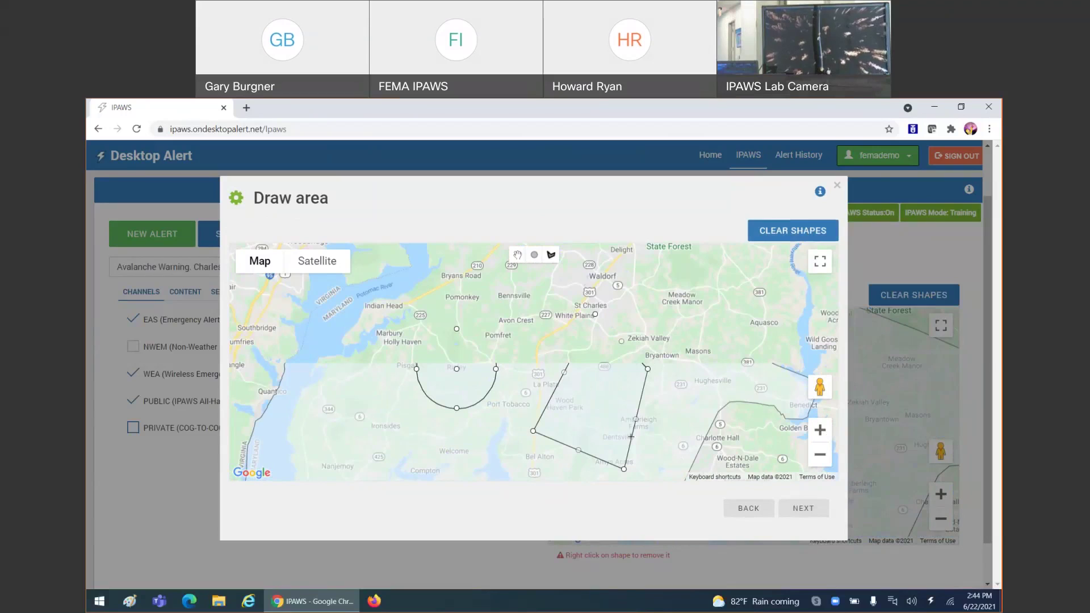
pyautogui.click(795, 507)
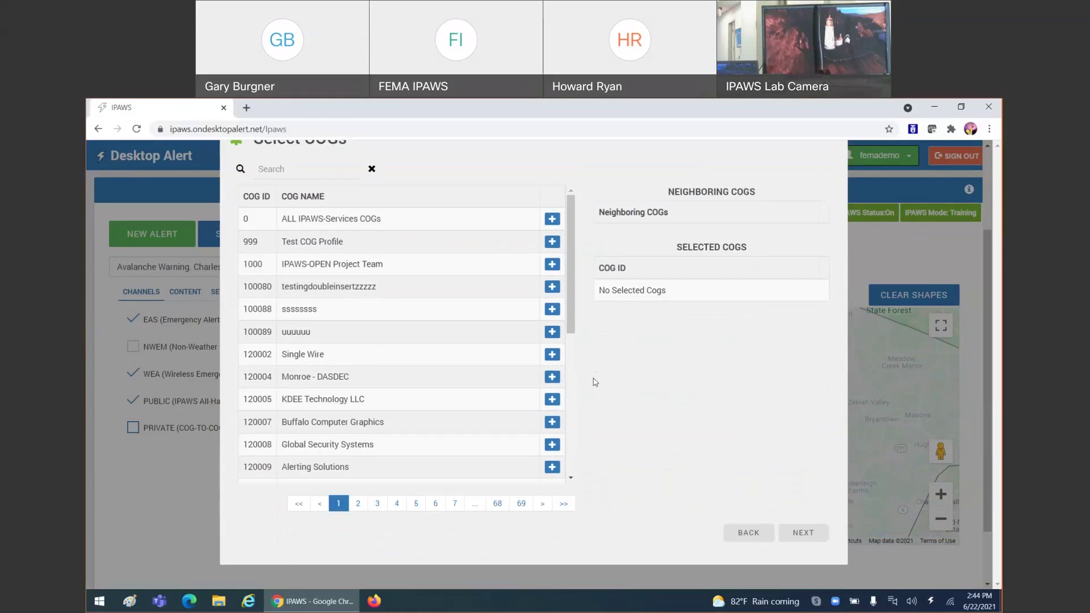
# - Pass the finish summary, return to the alert form and show its message content fields
pyautogui.click(802, 533)
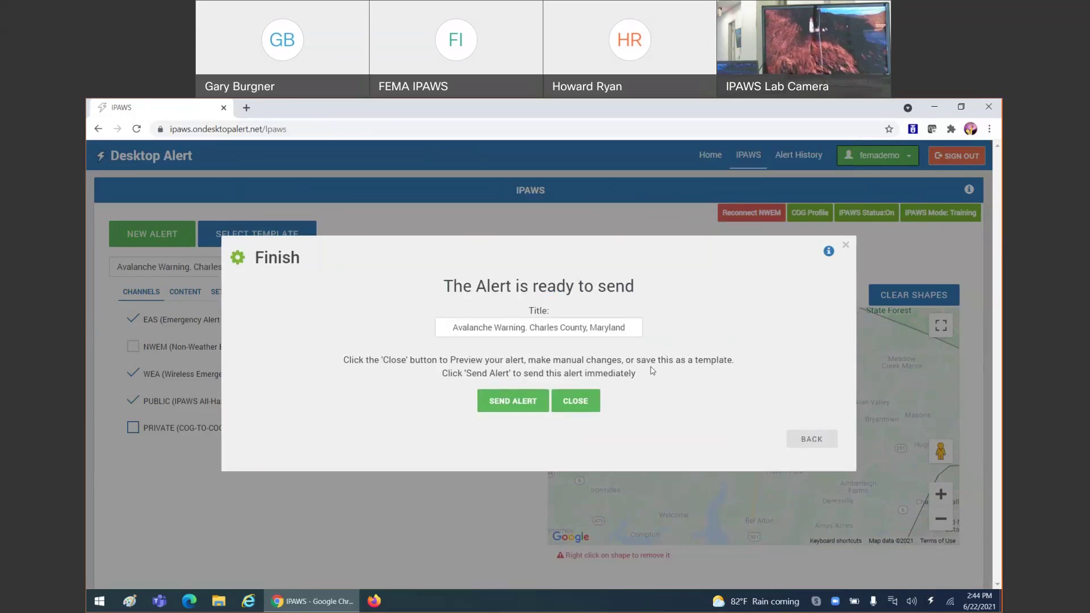
pyautogui.click(575, 401)
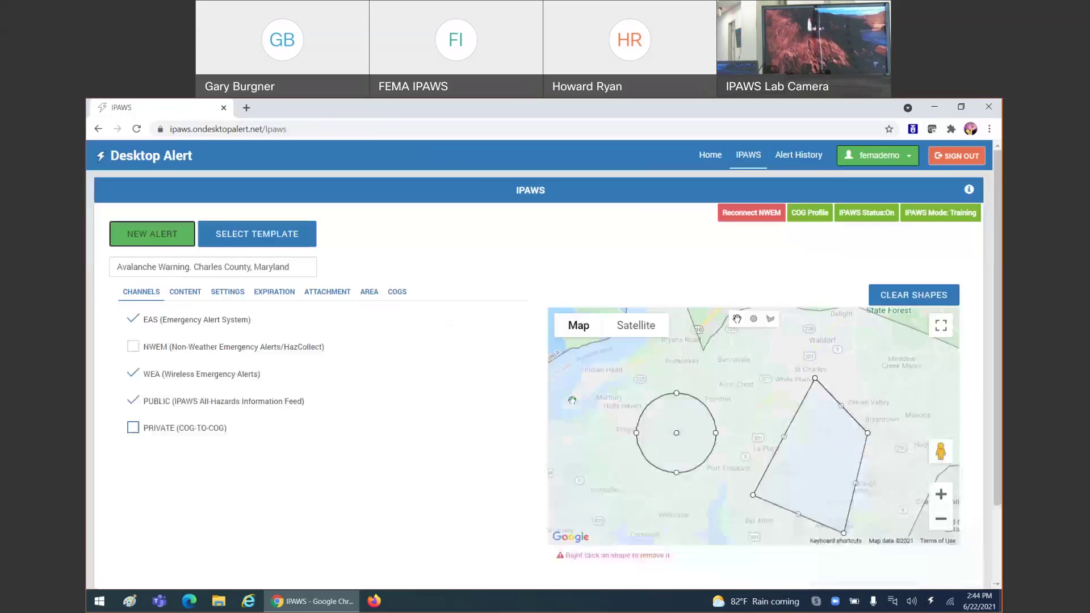
pyautogui.click(200, 294)
pyautogui.scroll(-10, 464, 397)
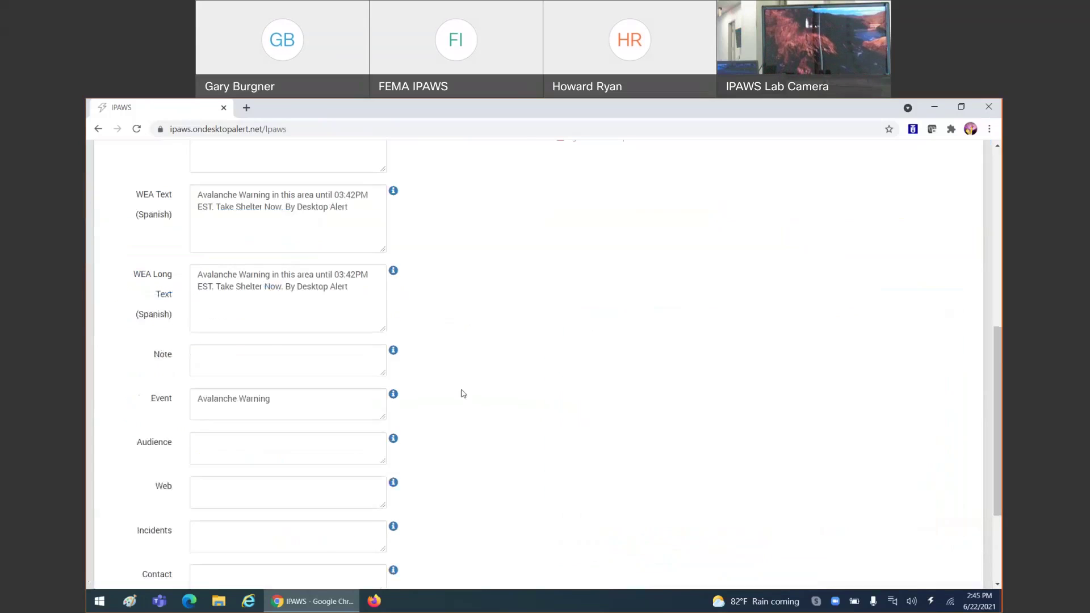
pyautogui.scroll(-3, 463, 393)
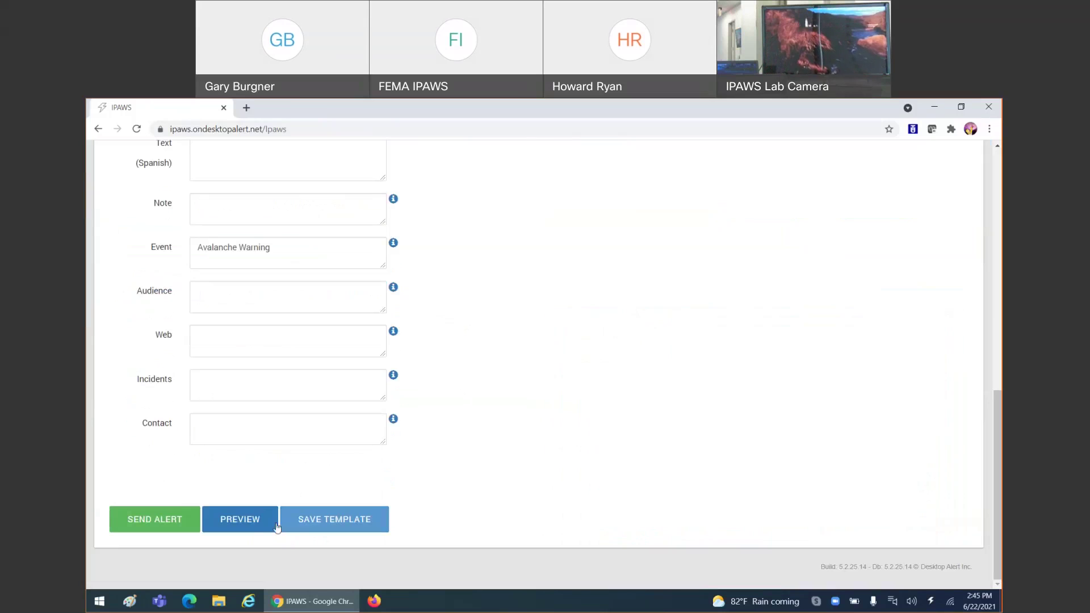
# - Preview the Avalanche Warning on the phone and TV examples, then close the preview
pyautogui.click(250, 520)
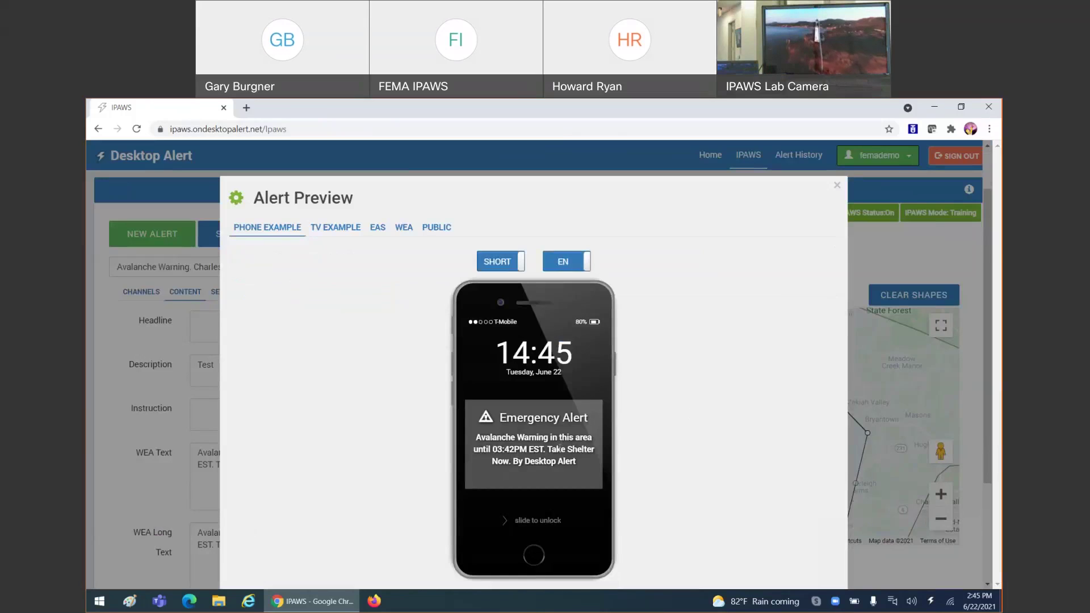
pyautogui.click(334, 228)
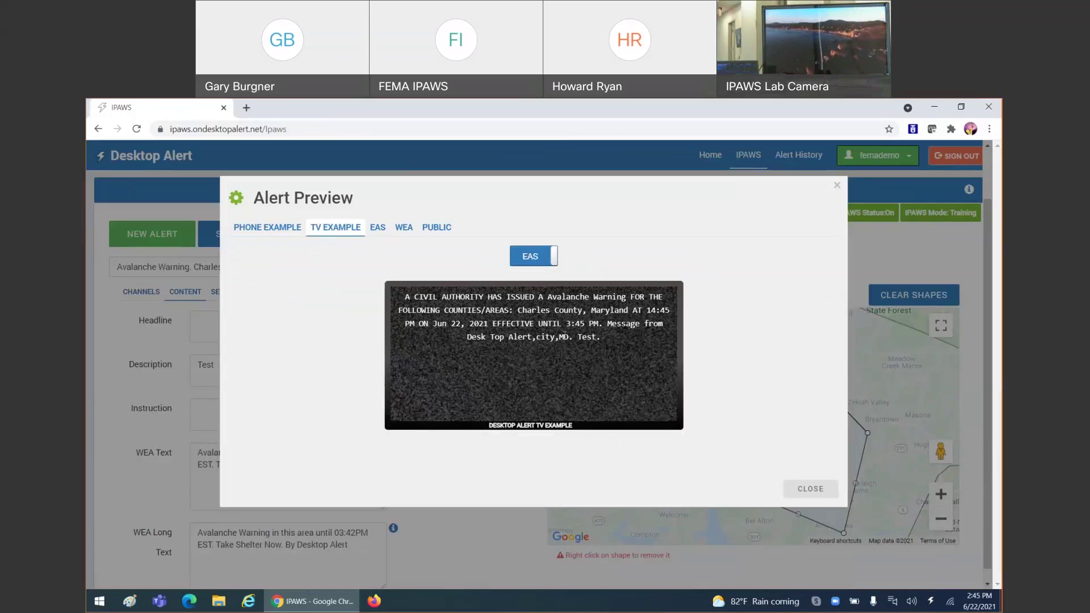
pyautogui.click(810, 490)
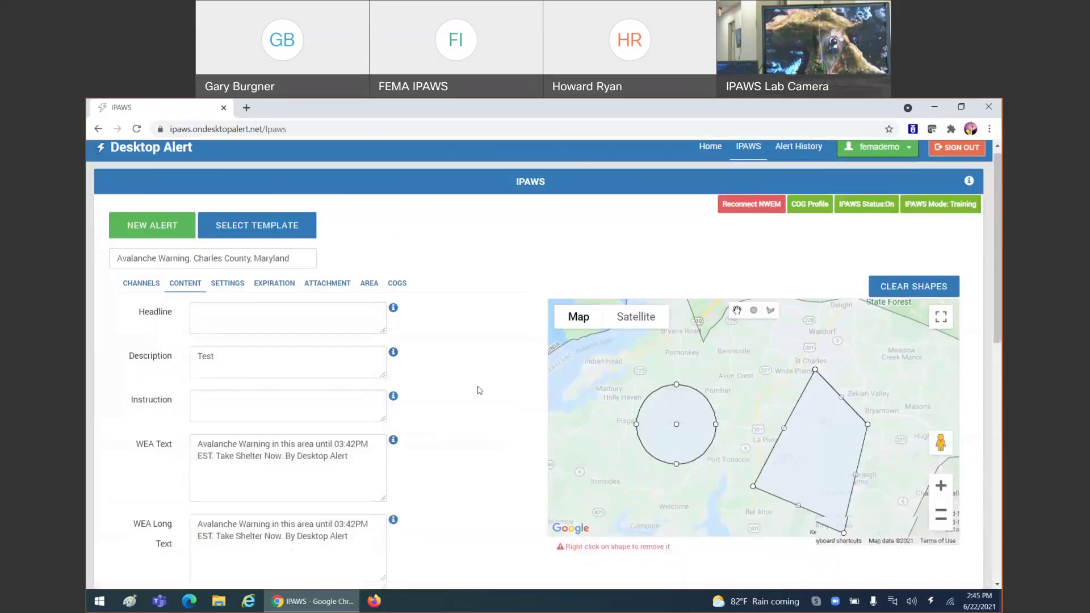
pyautogui.scroll(-15, 480, 390)
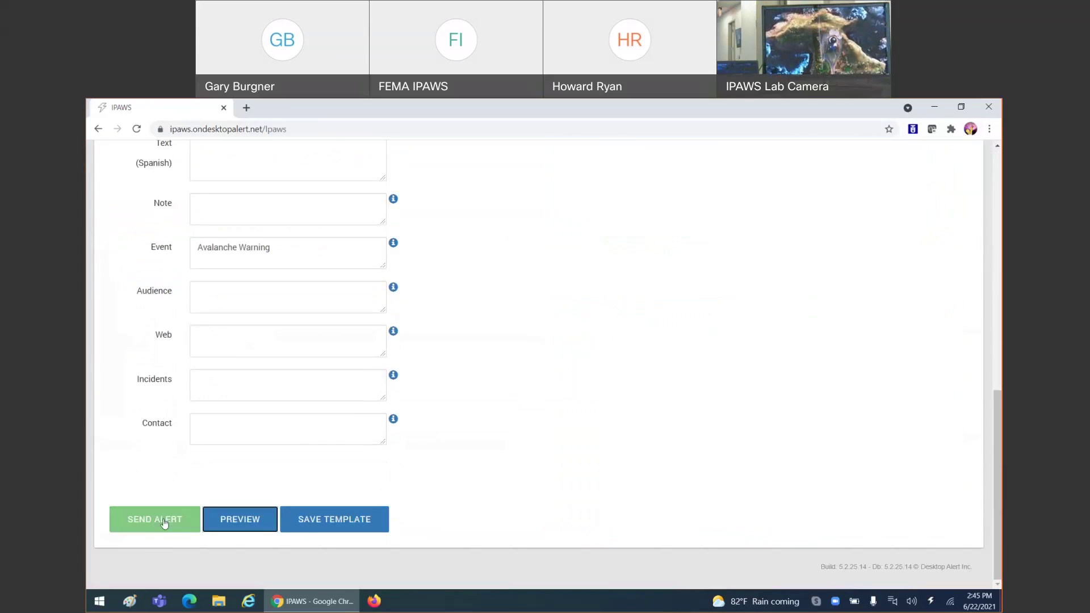
# - Send the Avalanche Warning and check its EAS, WEA and Public delivery status on Alert Details
pyautogui.click(165, 517)
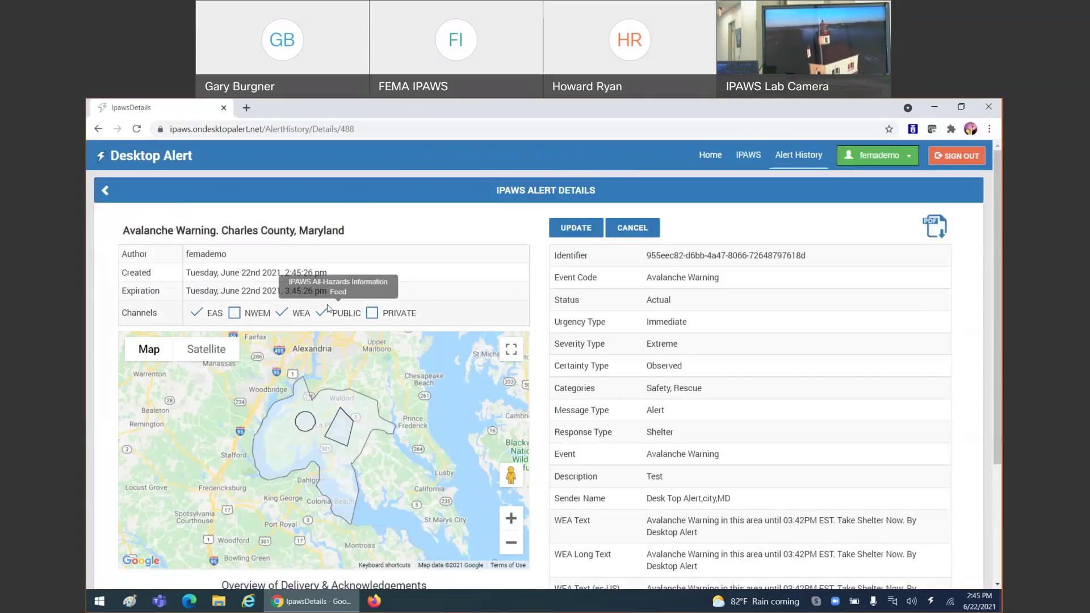
pyautogui.scroll(-1, 271, 221)
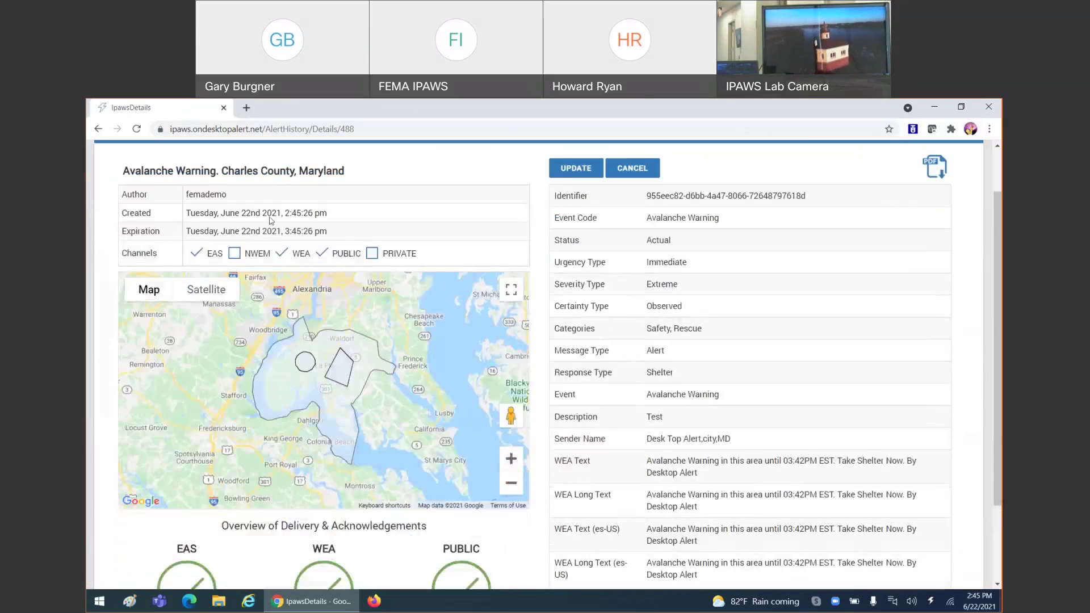
pyautogui.scroll(-2, 227, 369)
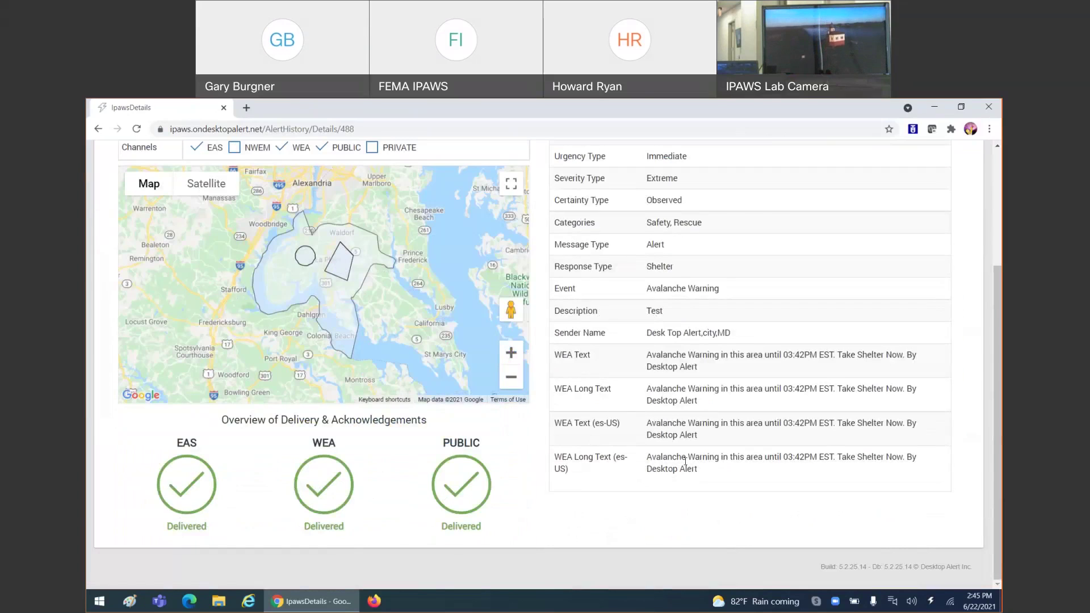
pyautogui.scroll(2, 686, 461)
pyautogui.scroll(-1, 729, 256)
pyautogui.scroll(1, 729, 256)
pyautogui.scroll(1, 725, 266)
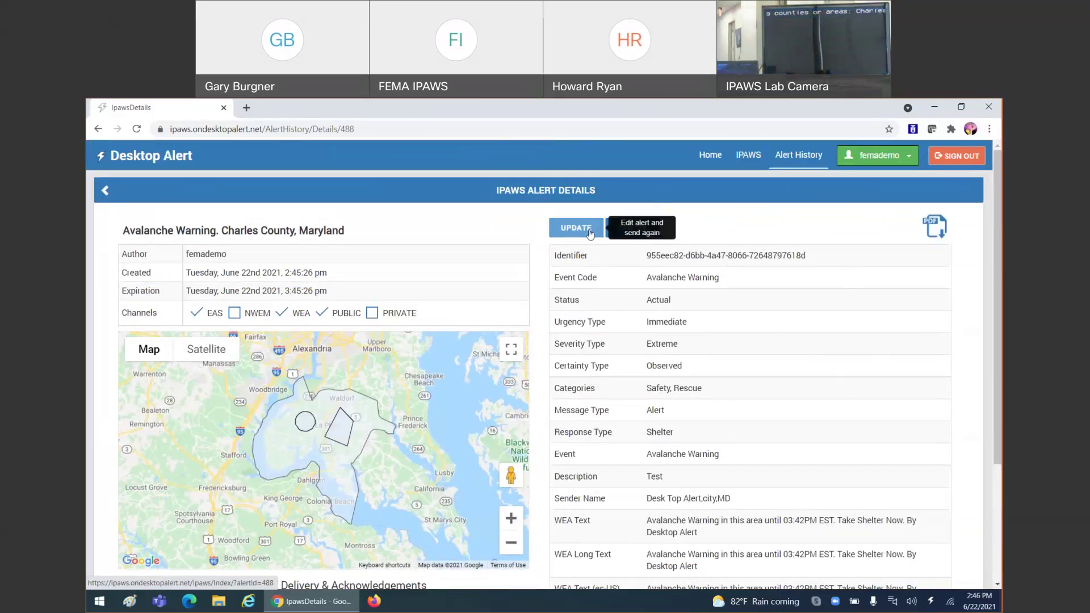
pyautogui.click(805, 161)
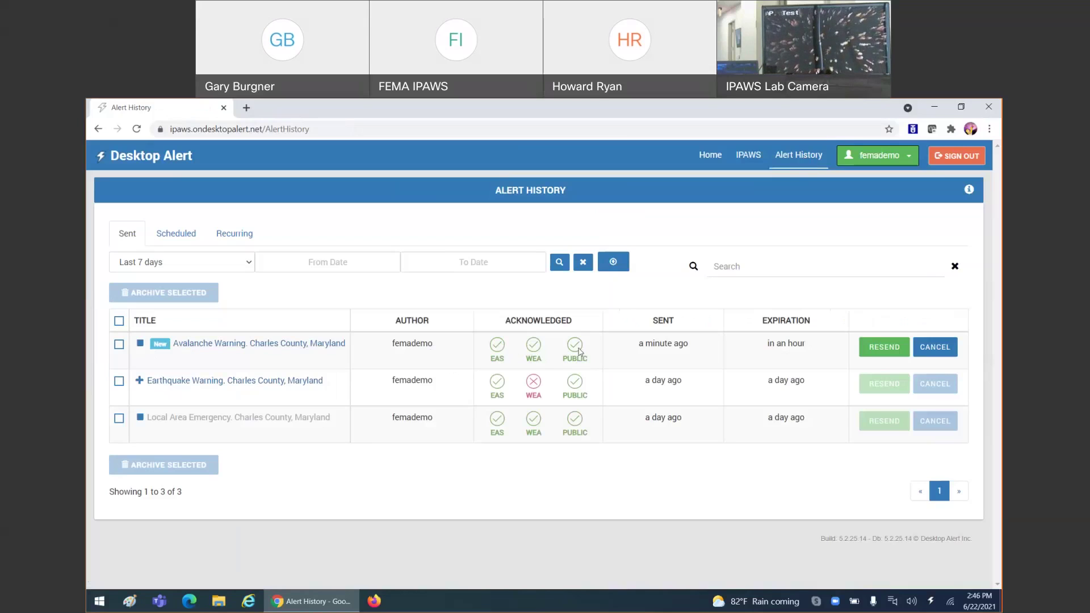
pyautogui.click(275, 345)
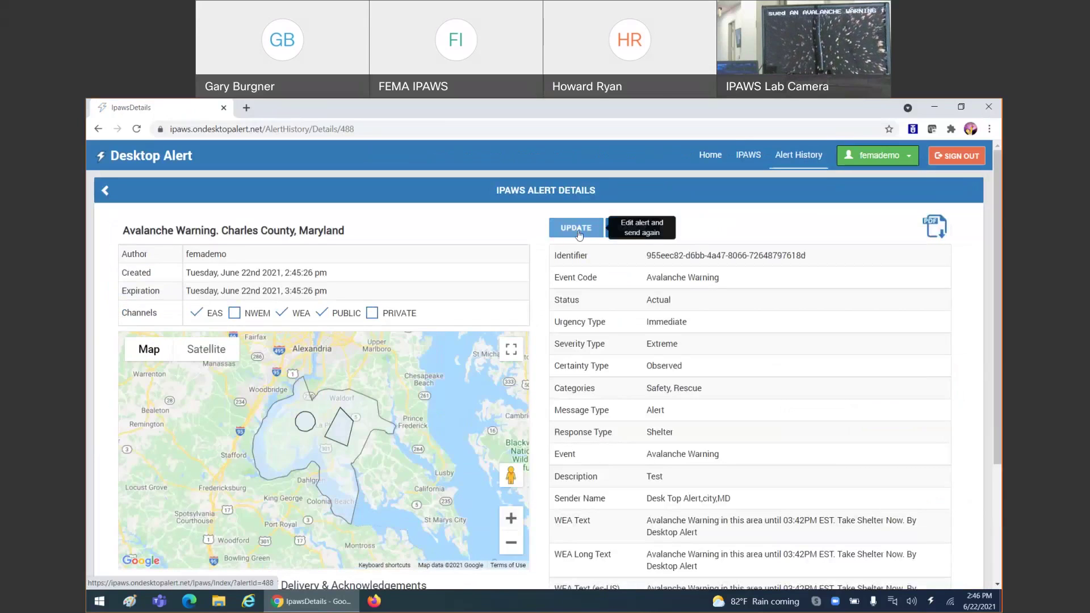
# - Reopen the sent Avalanche Warning for updating, view the alert templates, and close them unused
pyautogui.click(577, 228)
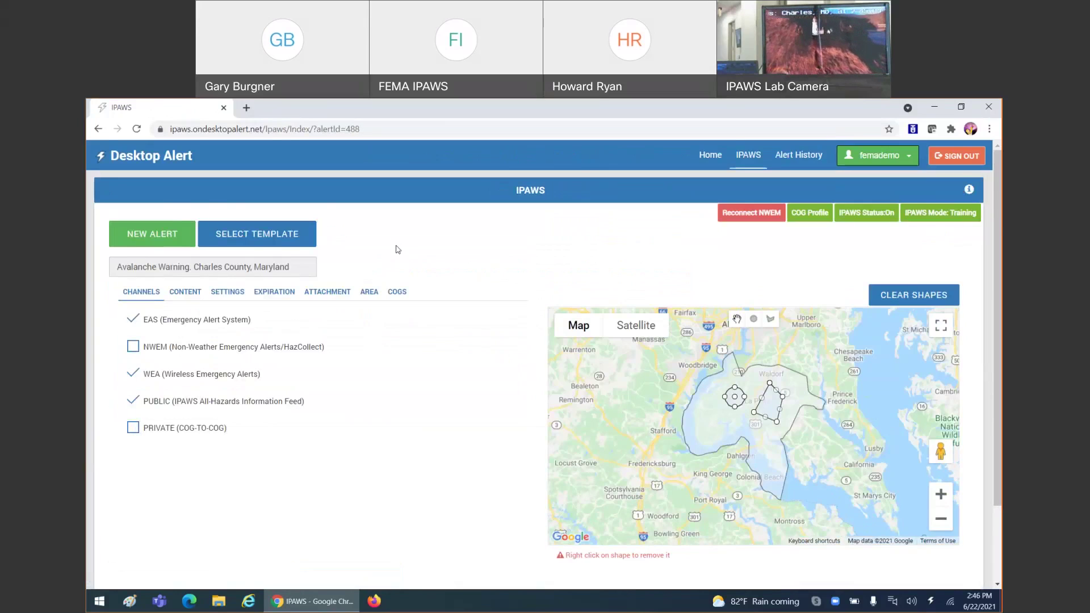
pyautogui.scroll(-2, 397, 250)
pyautogui.click(176, 516)
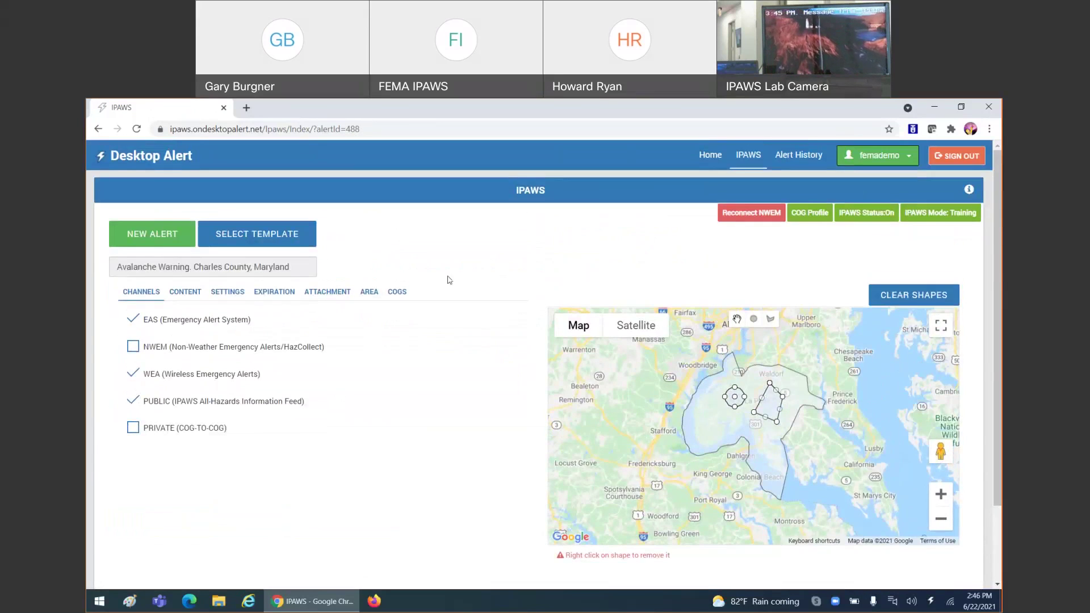
pyautogui.click(296, 228)
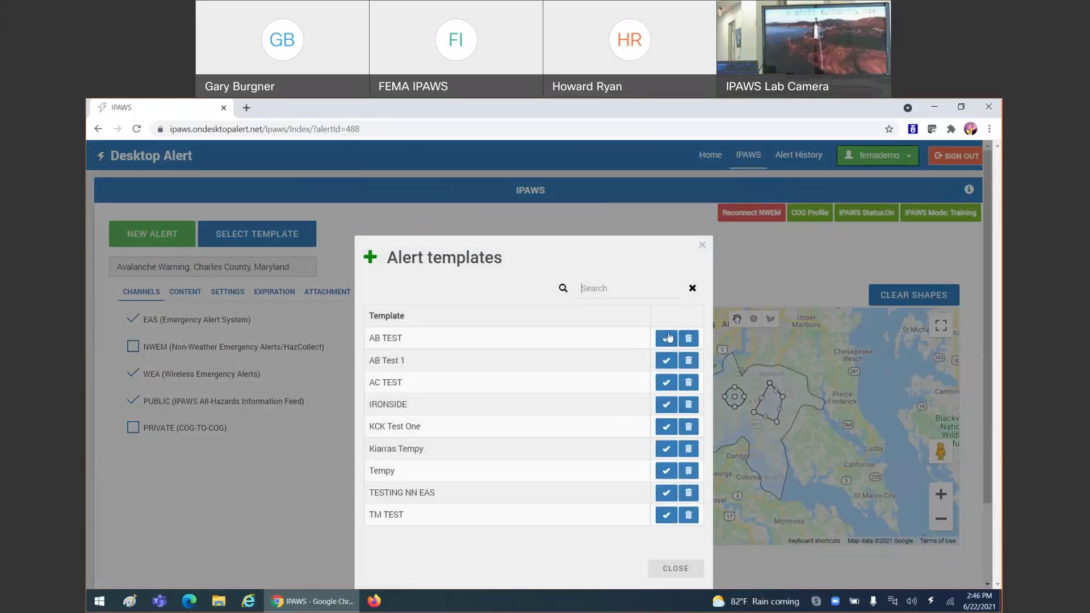
pyautogui.click(702, 246)
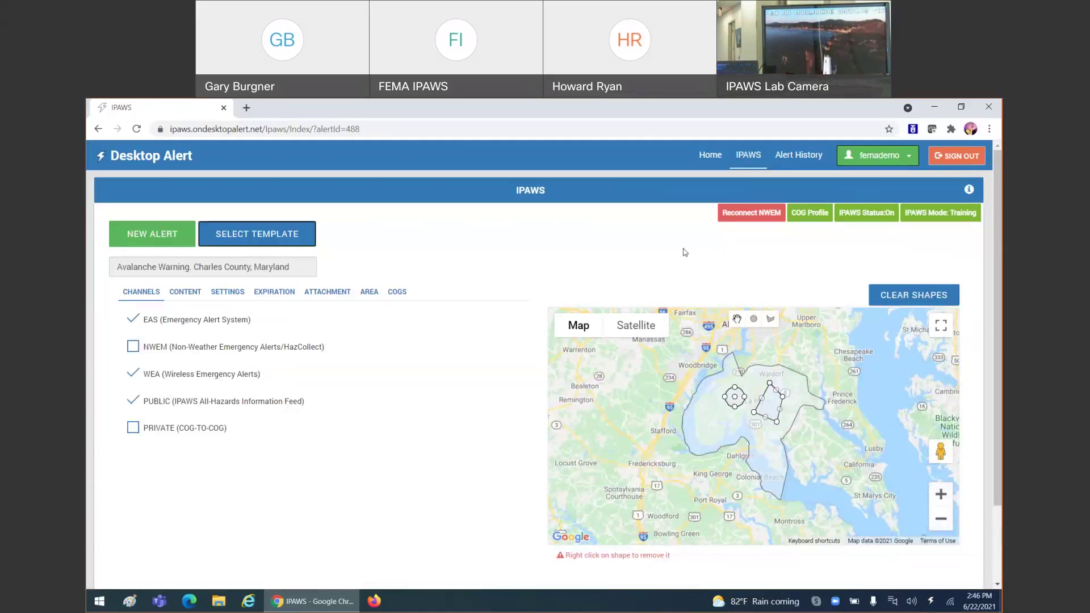
pyautogui.scroll(-1, 686, 252)
pyautogui.scroll(1, 659, 244)
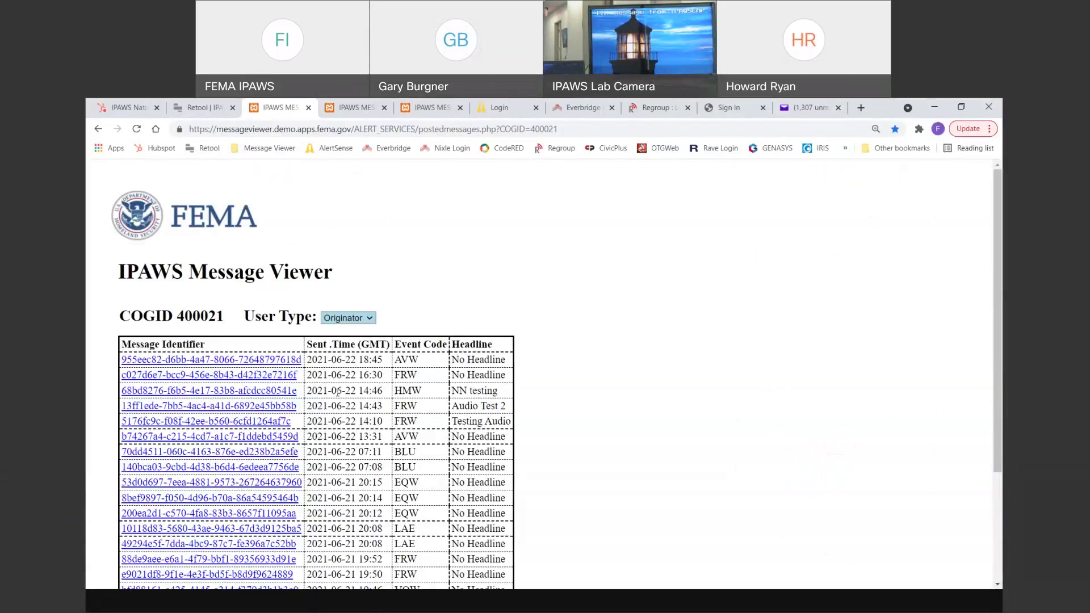
# - Open the newest AVW message and check its WEA, EAS and Public delivery panels
pyautogui.click(292, 360)
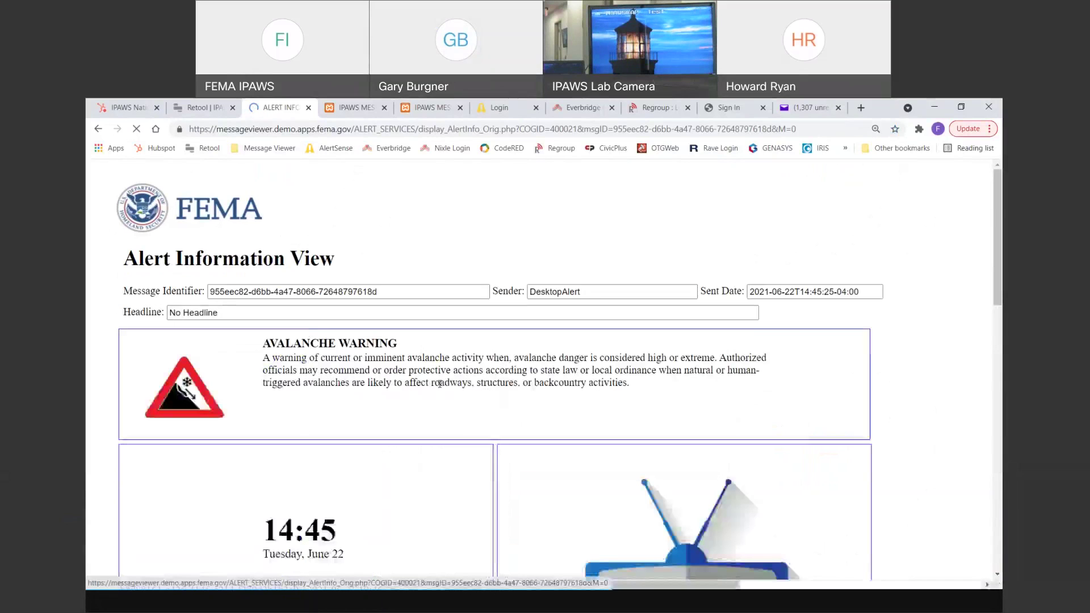
pyautogui.scroll(-2, 492, 400)
pyautogui.scroll(-3, 492, 400)
pyautogui.scroll(-2, 492, 400)
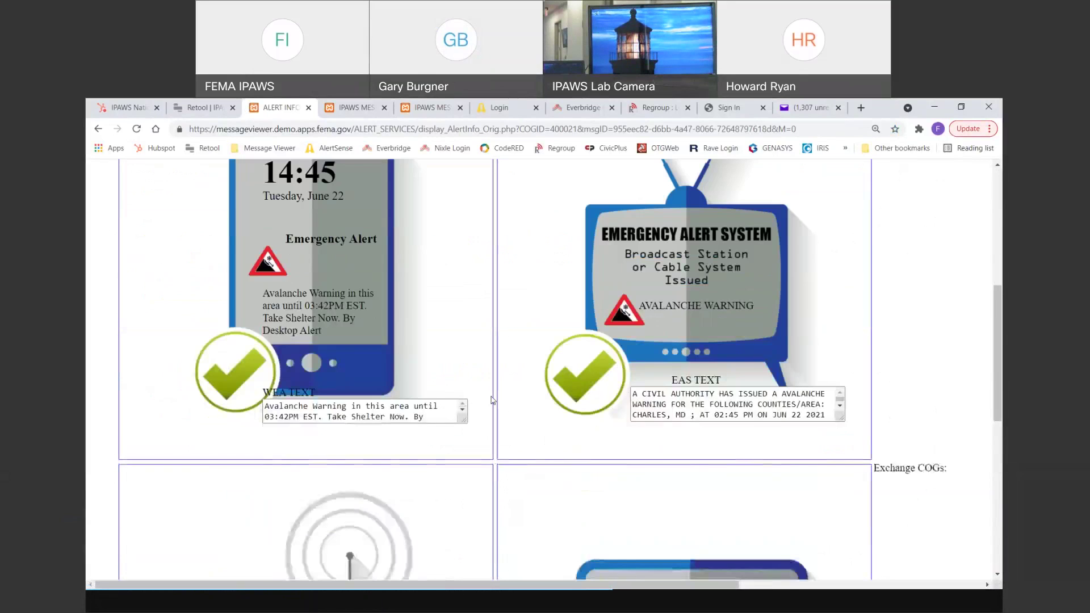
pyautogui.scroll(2, 492, 400)
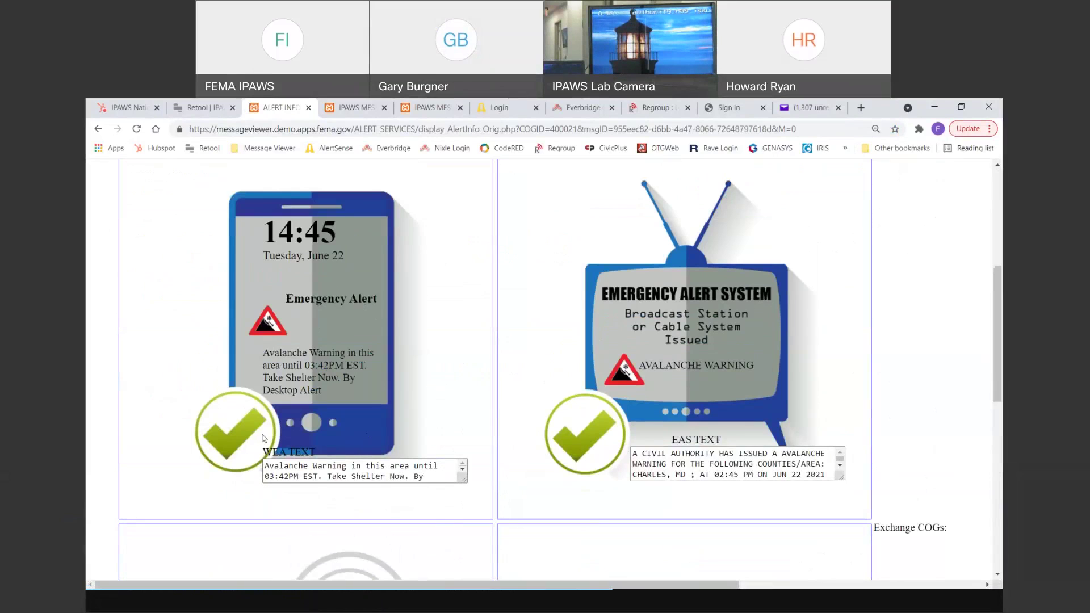
pyautogui.scroll(-6, 609, 413)
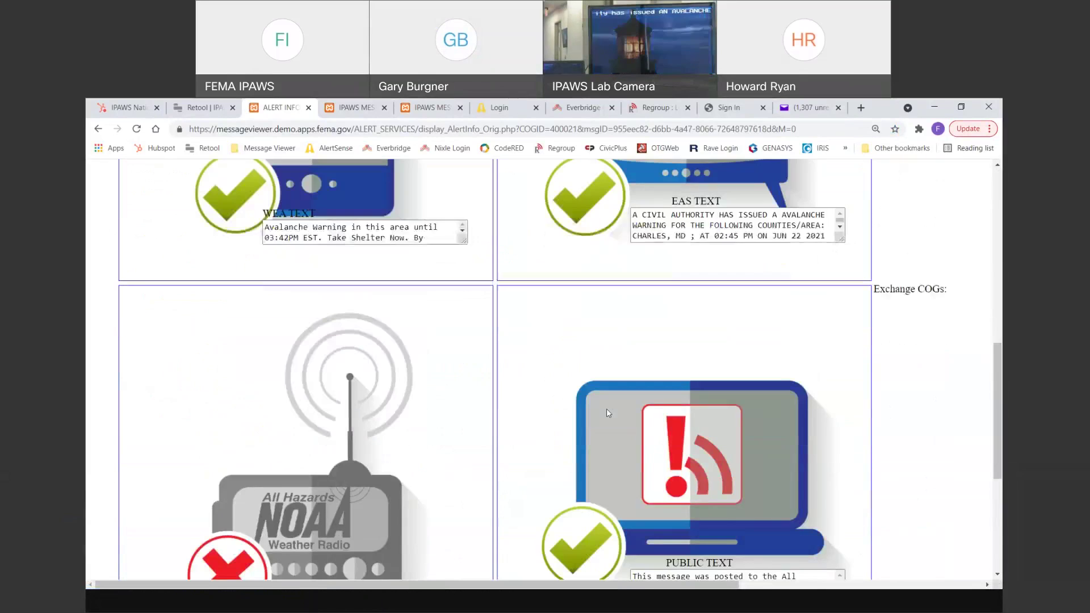
pyautogui.scroll(10, 606, 413)
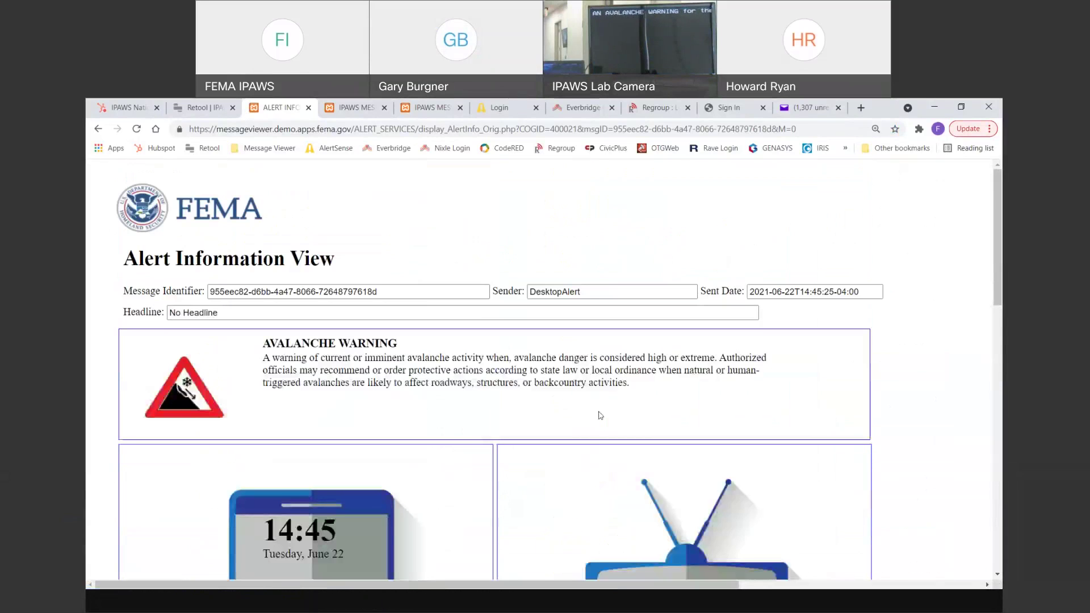